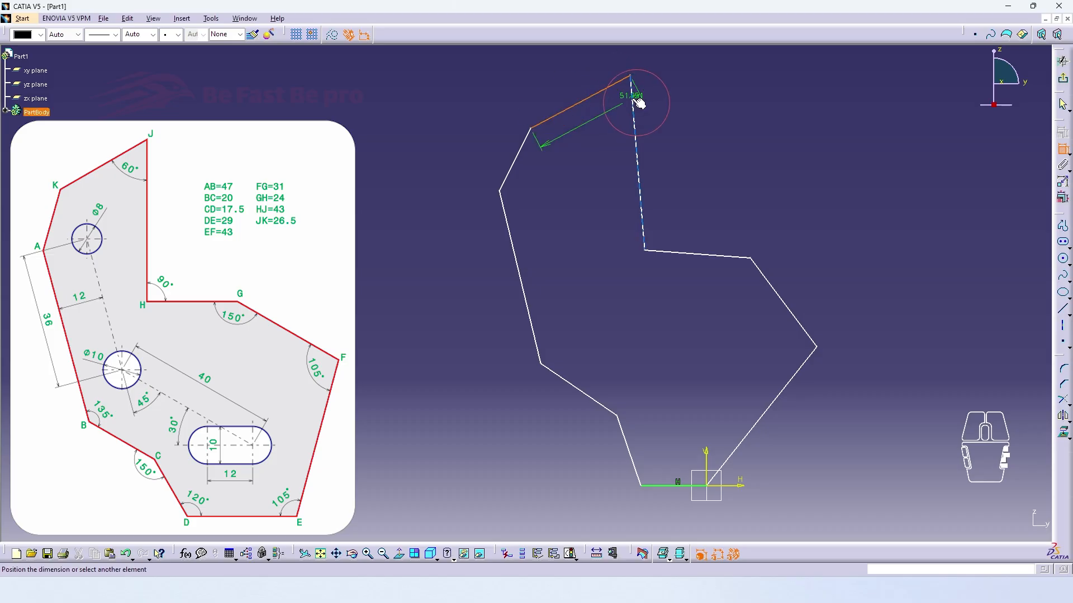
# Add angle dimensions to the profile at corners J and H, lettered as in the reference drawing
pyautogui.click(634, 100)
pyautogui.click(618, 103)
pyautogui.click(643, 232)
pyautogui.click(675, 253)
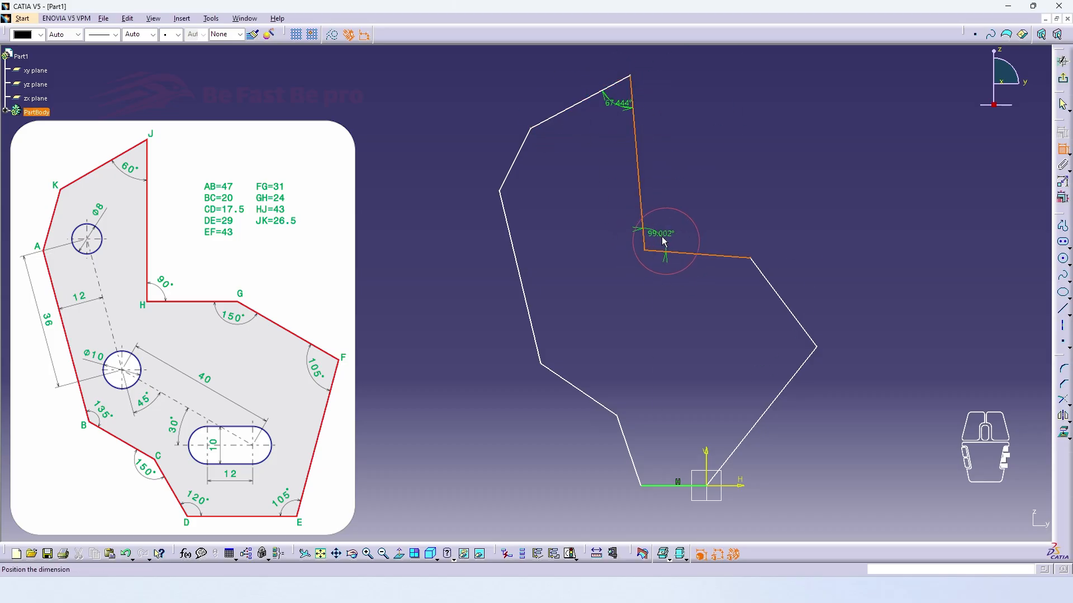
# Add angle dimensions at corners G, F and E on the profile's right side
pyautogui.click(809, 341)
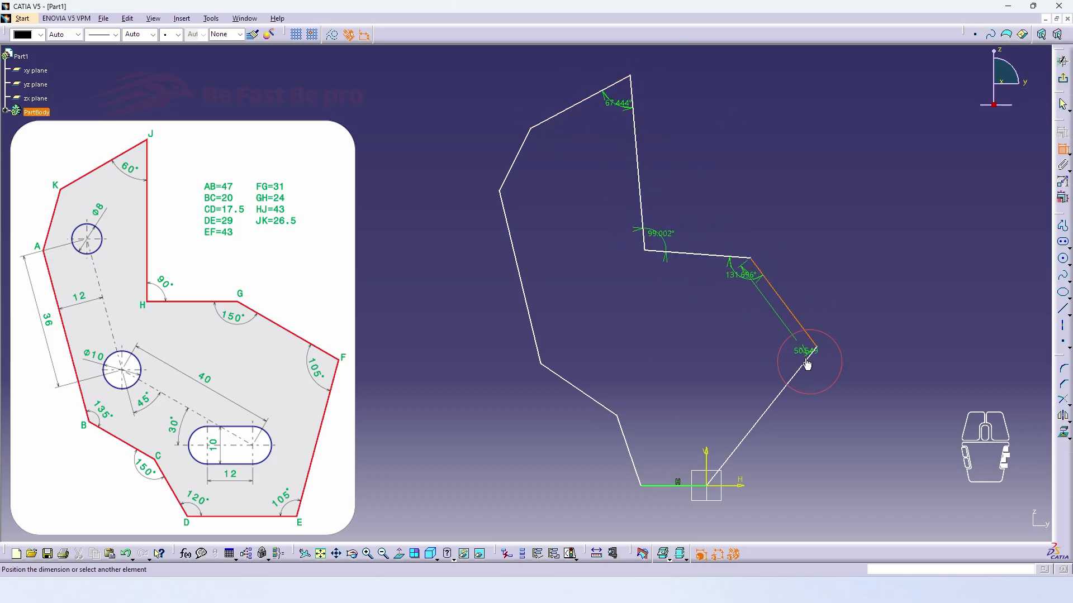
pyautogui.click(685, 489)
pyautogui.click(726, 464)
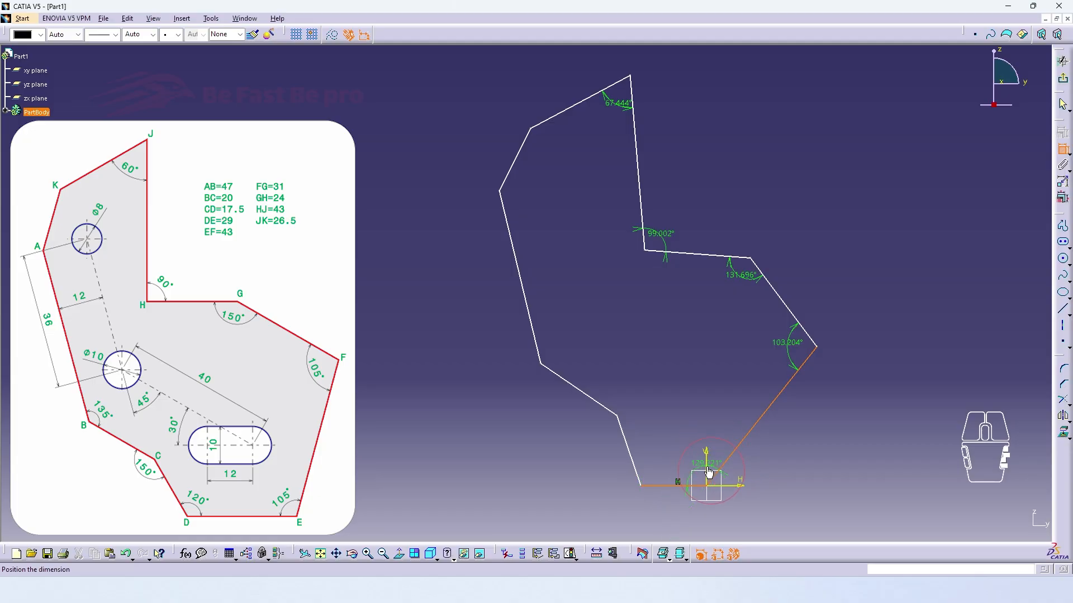
pyautogui.click(709, 472)
# Add angle dimensions at corners D, C and B along the profile's lower left, and finish constraining
pyautogui.click(660, 486)
pyautogui.click(639, 478)
pyautogui.click(652, 478)
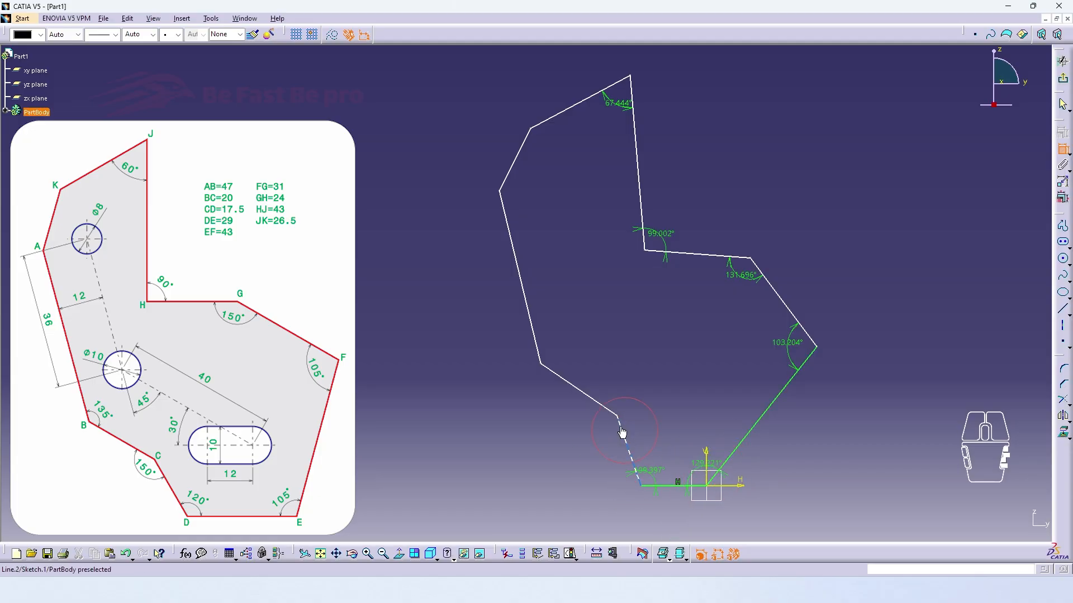
pyautogui.click(623, 435)
pyautogui.click(603, 427)
pyautogui.click(548, 370)
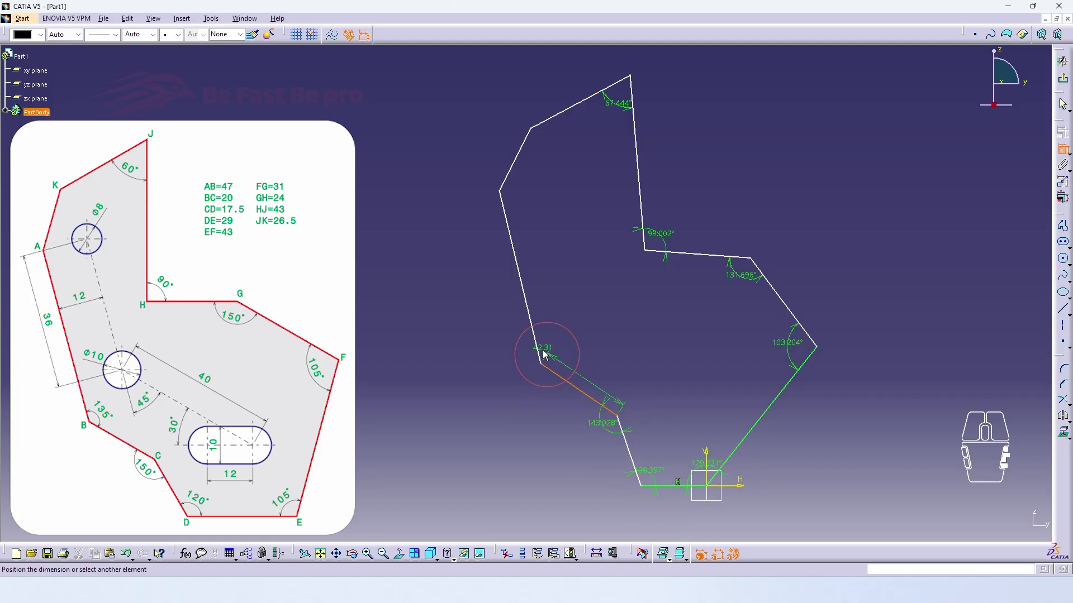
pyautogui.click(533, 335)
pyautogui.click(557, 353)
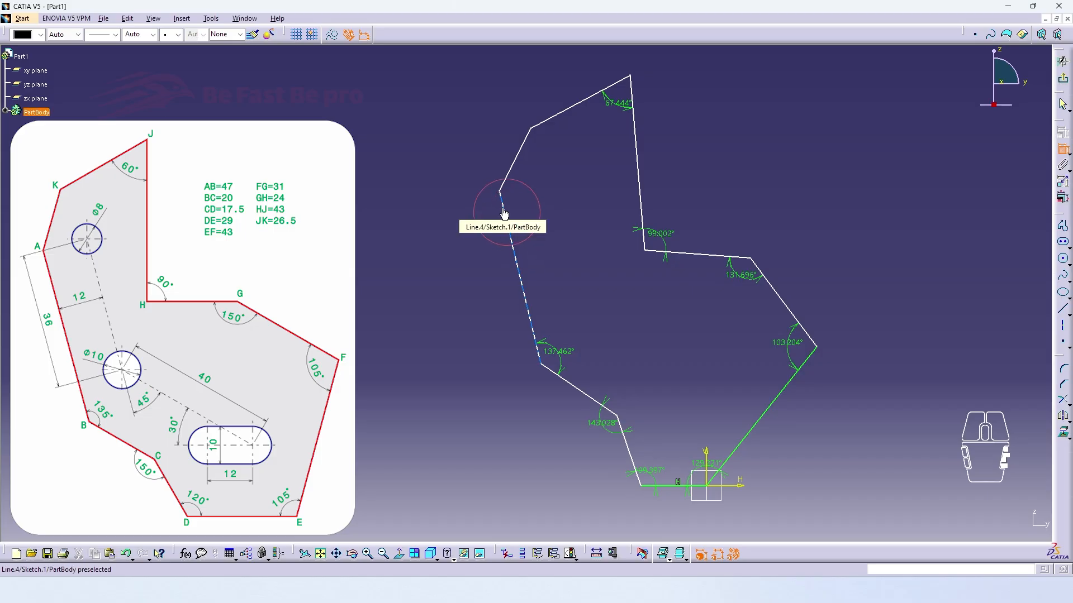
pyautogui.moveTo(688, 304); pyautogui.dragTo(714, 310, button='middle')
pyautogui.click(1063, 149)
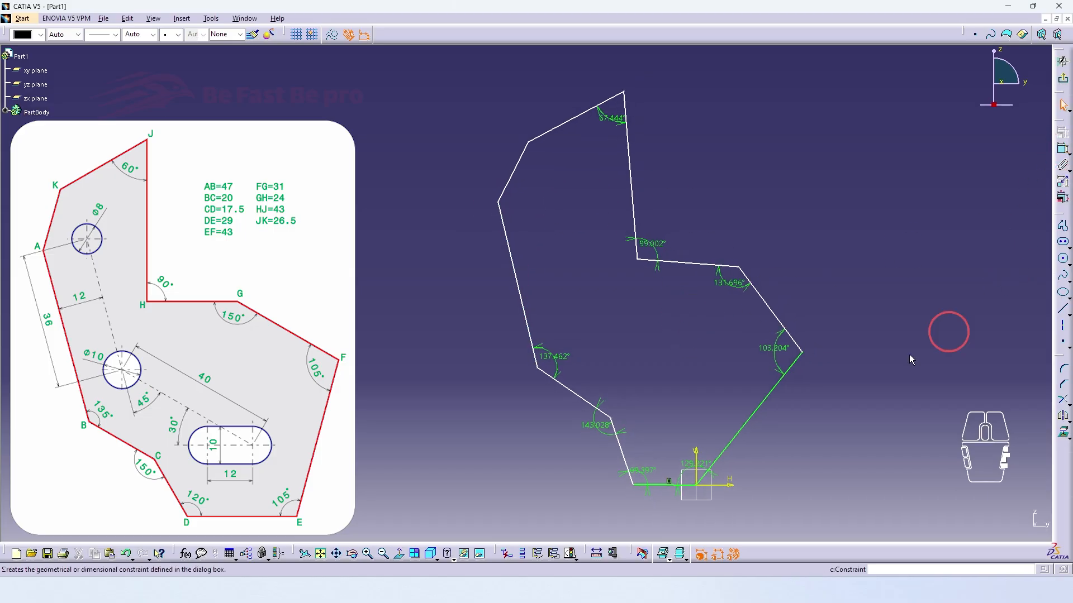
# Reposition the profile's corner points roughly towards the reference shape and move the crowded angle dimensions
pyautogui.moveTo(802, 353); pyautogui.dragTo(771, 338)
pyautogui.moveTo(727, 266)
pyautogui.mouseDown()
pyautogui.moveTo(718, 266)
pyautogui.moveTo(724, 277)
pyautogui.mouseUp()
pyautogui.click(807, 279)
pyautogui.moveTo(633, 485); pyautogui.dragTo(627, 485)
pyautogui.click(892, 425)
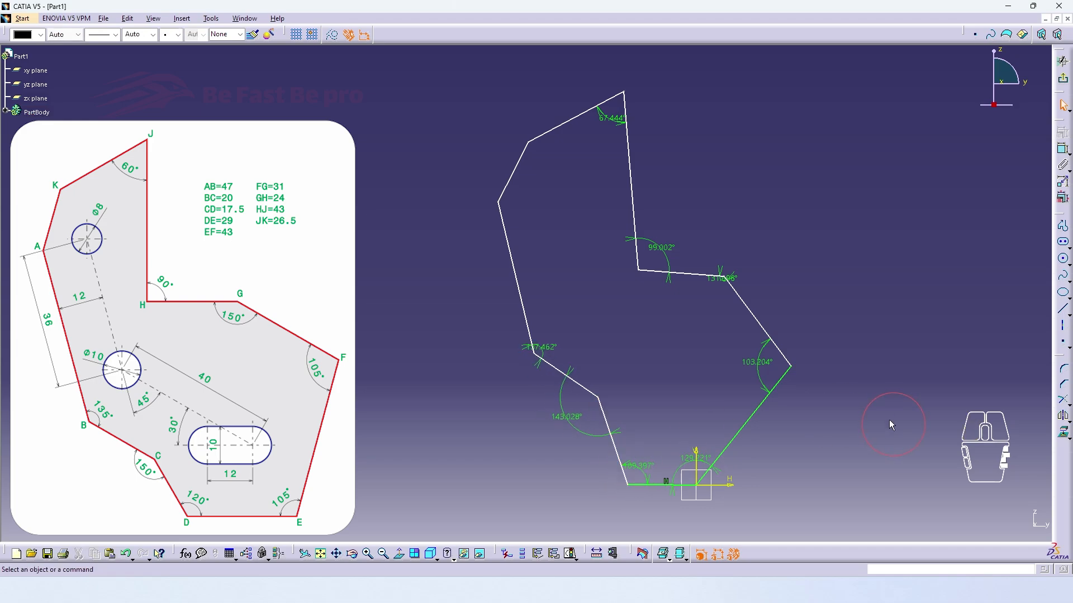
# Add length dimensions to profile sides AB, BC and CD, placed outside the profile
pyautogui.click(1061, 150)
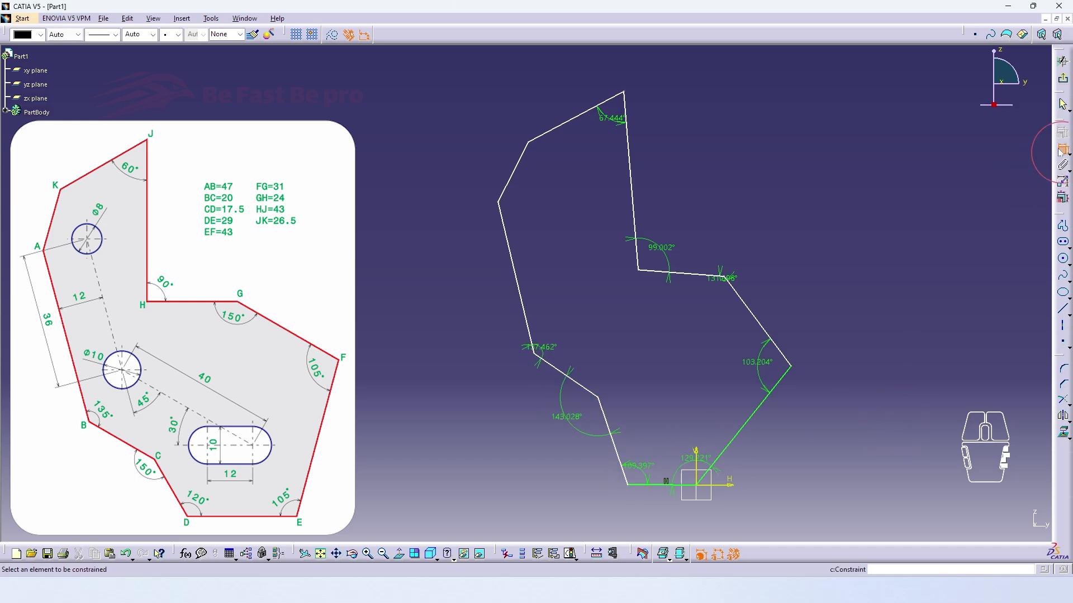
pyautogui.click(512, 256)
pyautogui.click(498, 288)
pyautogui.click(555, 370)
pyautogui.click(517, 417)
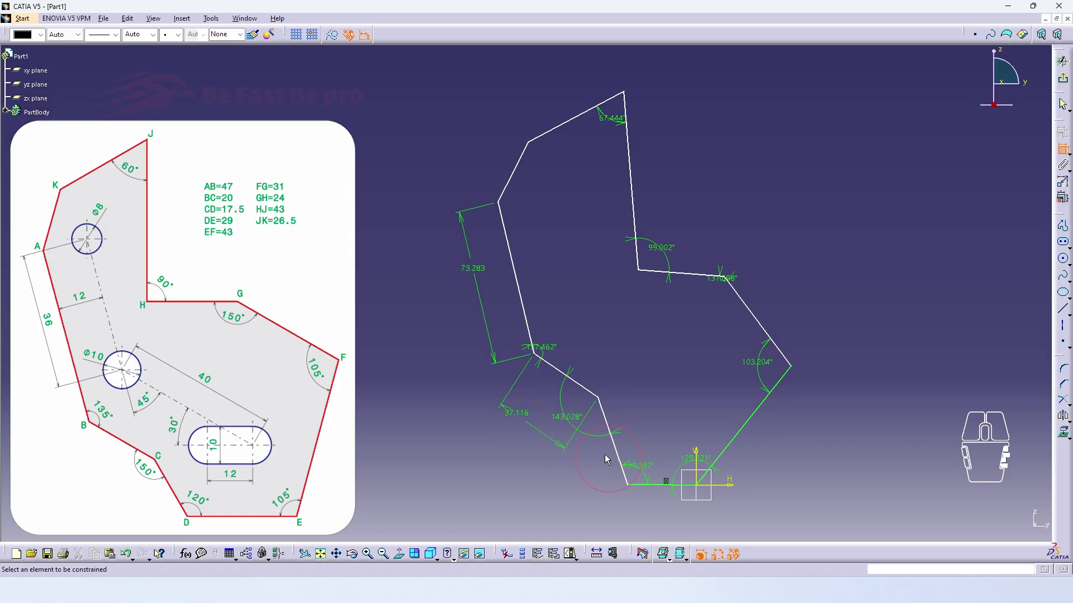
pyautogui.click(615, 457)
pyautogui.click(602, 461)
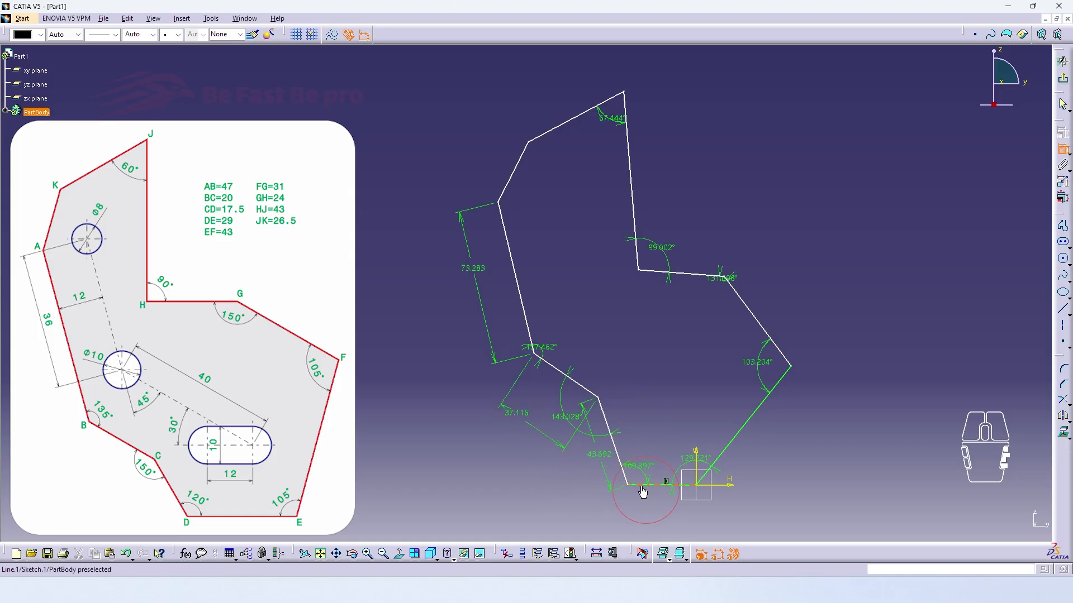
# Add length dimensions to the bottom side DE and the right-hand sides EF and FG
pyautogui.click(776, 450)
pyautogui.click(763, 329)
pyautogui.click(782, 311)
# Add length dimensions to the upper sides GH, HJ and JK, and end the constraint command
pyautogui.click(693, 274)
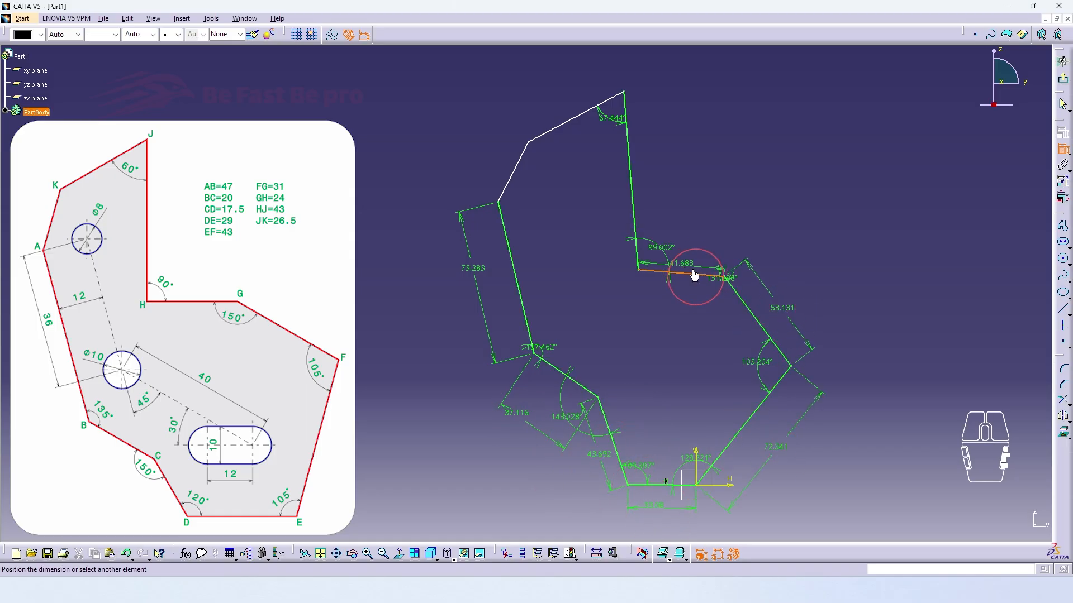
pyautogui.click(697, 259)
pyautogui.click(631, 196)
pyautogui.click(645, 185)
pyautogui.click(580, 114)
pyautogui.click(570, 106)
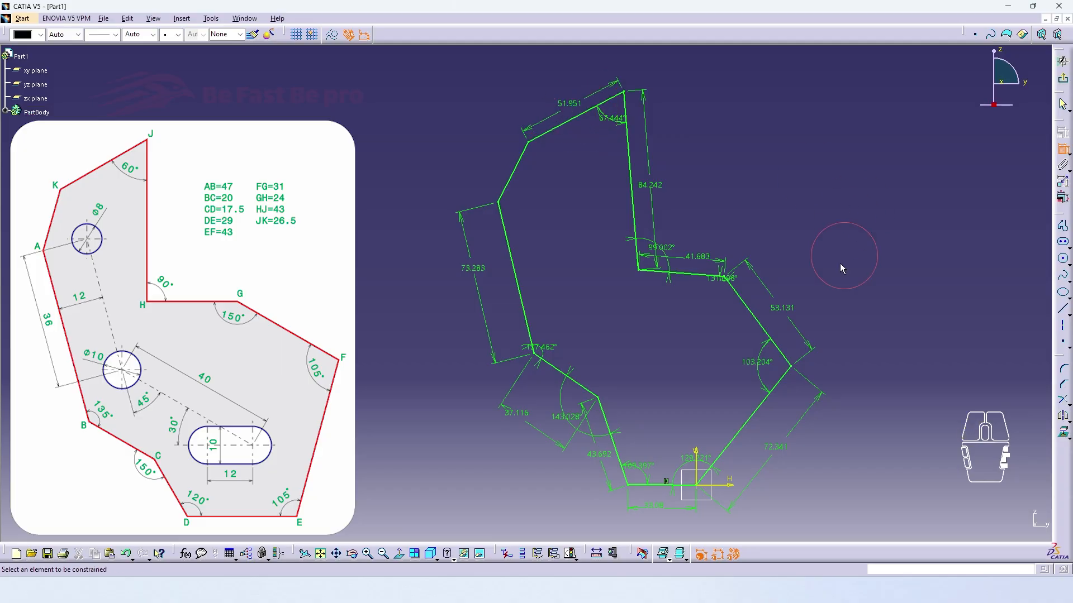
pyautogui.moveTo(840, 263); pyautogui.dragTo(839, 273, button='middle')
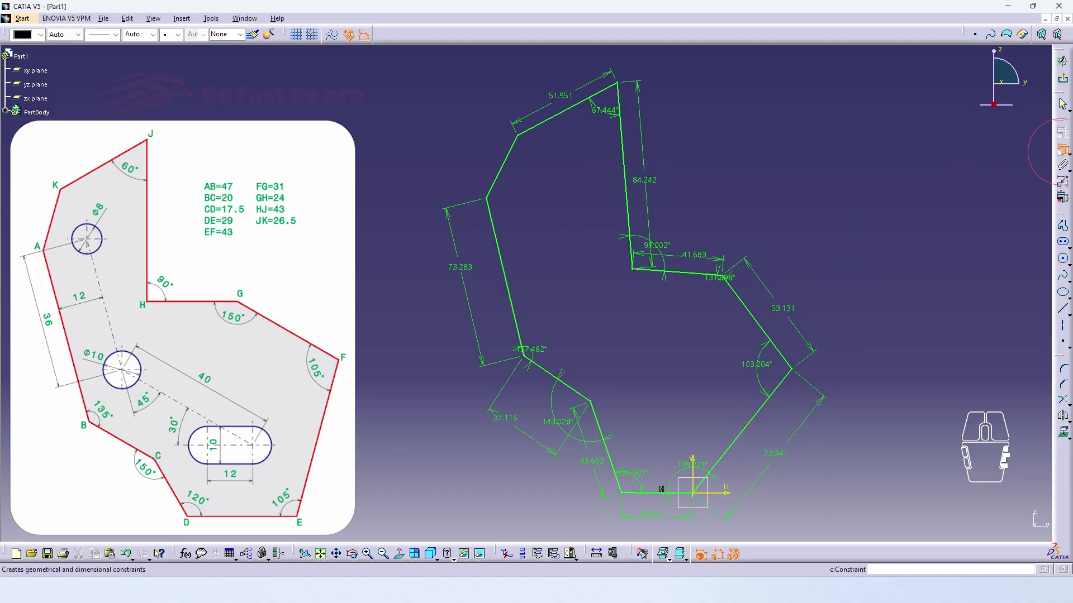
# Set the angle at corner J to 60° and the angle at corner H to 90°
pyautogui.doubleClick(608, 111)
pyautogui.write('60')
pyautogui.press('Return')
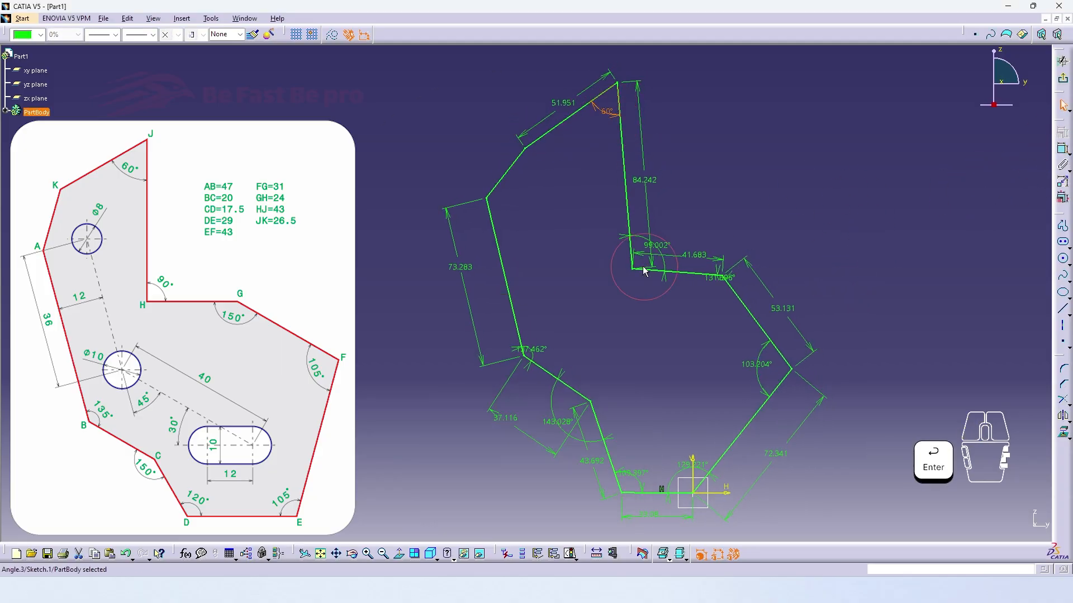
pyautogui.doubleClick(648, 244)
pyautogui.write('90')
pyautogui.press('Return')
# Set the angle at corner G to 150°, with its dimension moved clear, and the angle at corner F to 105°
pyautogui.click(707, 298)
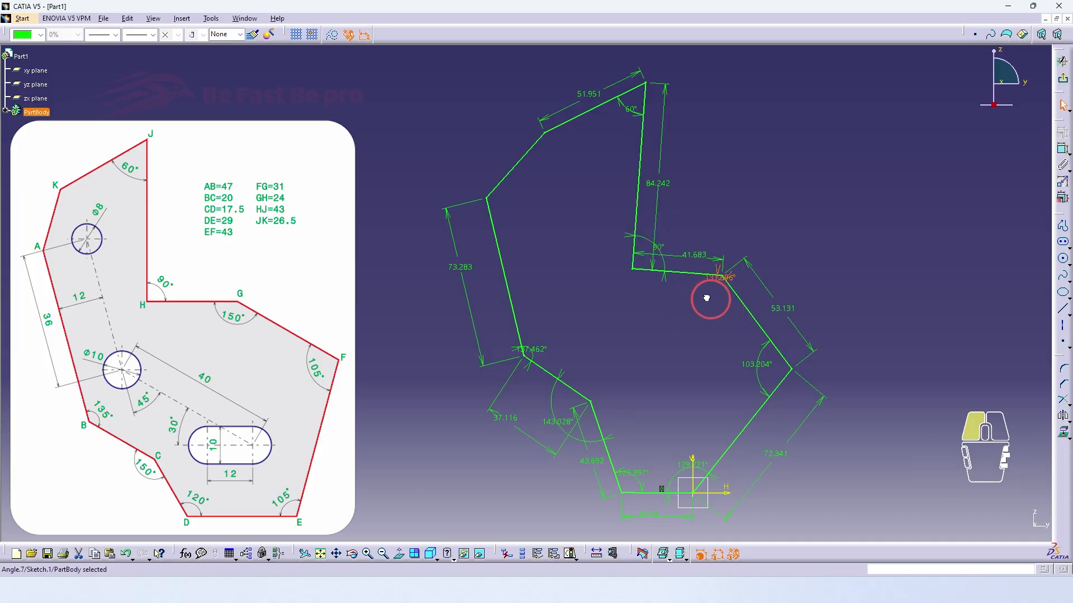
pyautogui.click(716, 270)
pyautogui.doubleClick(713, 291)
pyautogui.write('150')
pyautogui.press('Return')
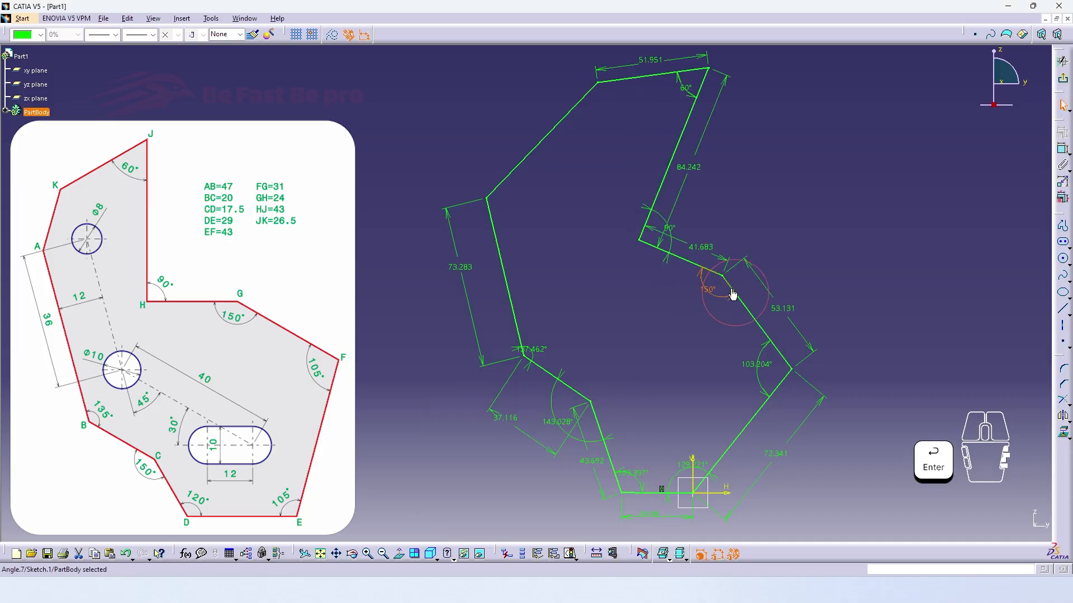
pyautogui.doubleClick(759, 372)
pyautogui.write('105')
pyautogui.press('Return')
# Set the angle at corner D to 120° and the angle at corner C to 150°
pyautogui.doubleClick(628, 474)
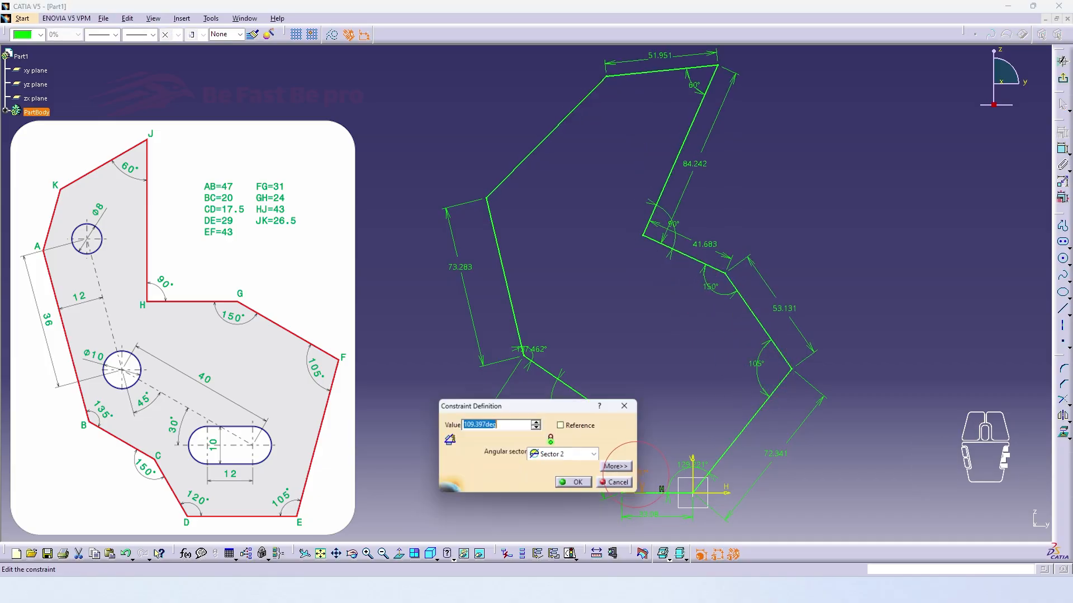
pyautogui.write('120')
pyautogui.press('Return')
pyautogui.doubleClick(541, 434)
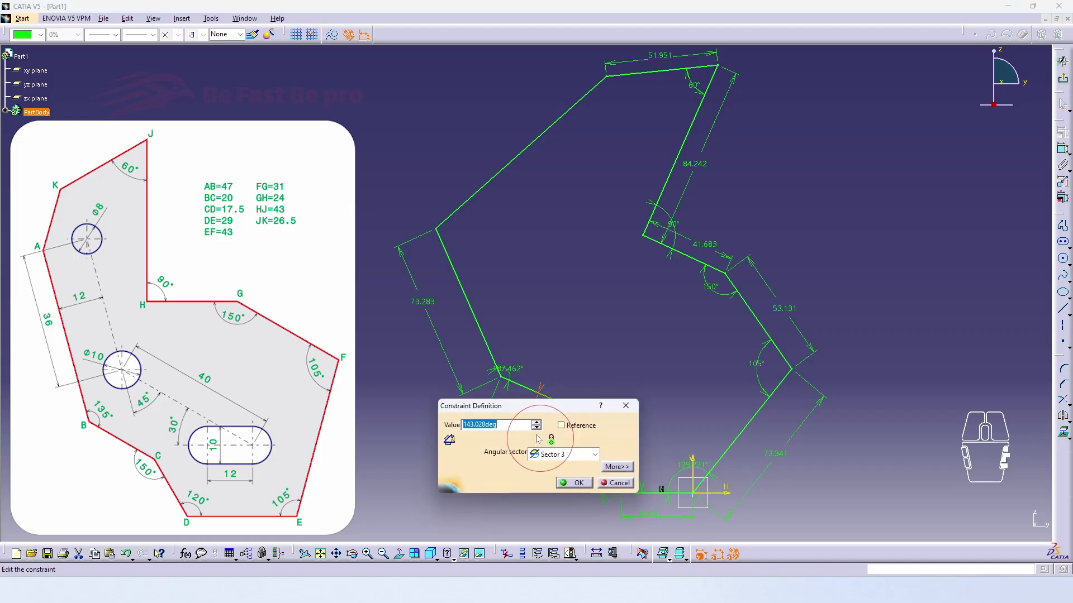
pyautogui.moveTo(563, 405); pyautogui.dragTo(628, 263)
pyautogui.write('1')
pyautogui.press('End')
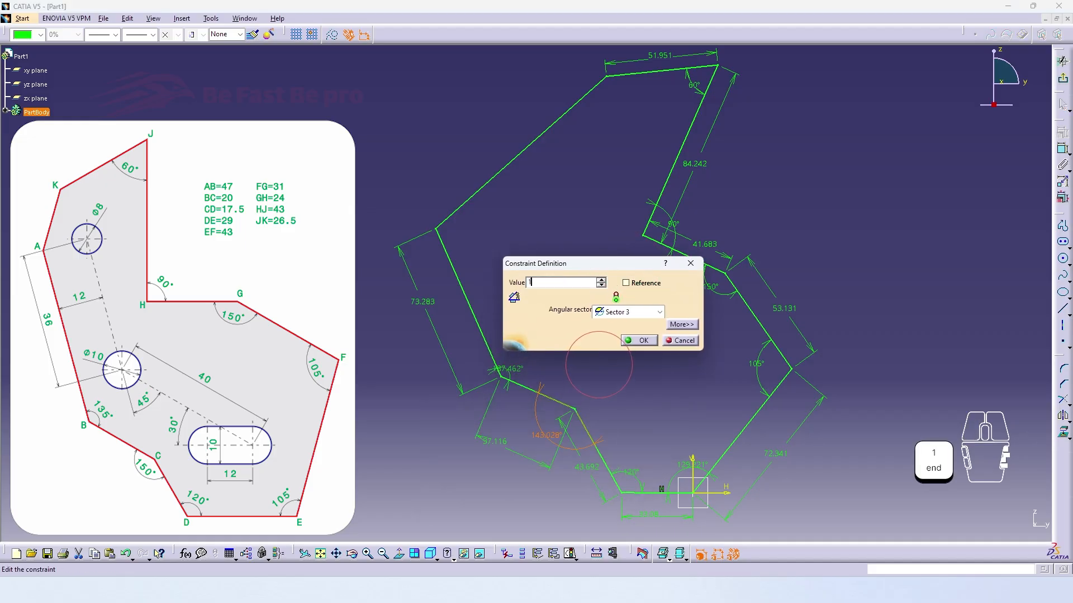
pyautogui.press('Return')
# Set the angle at corner B to 135° and the angle at corner E to 105°
pyautogui.doubleClick(513, 364)
pyautogui.write('135')
pyautogui.press('Return')
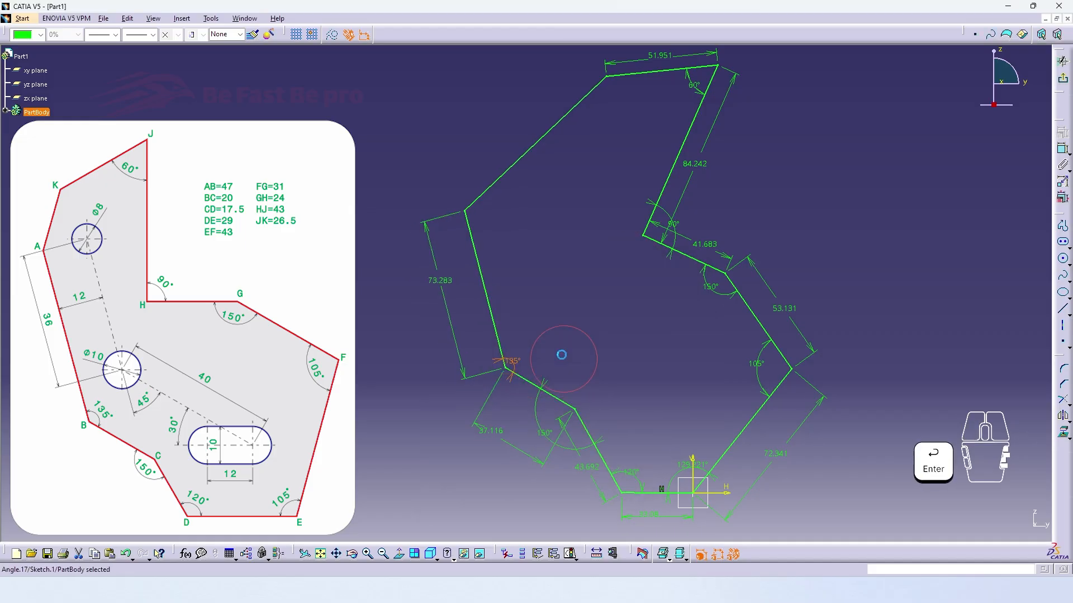
pyautogui.doubleClick(690, 465)
pyautogui.write('105')
pyautogui.press('Return')
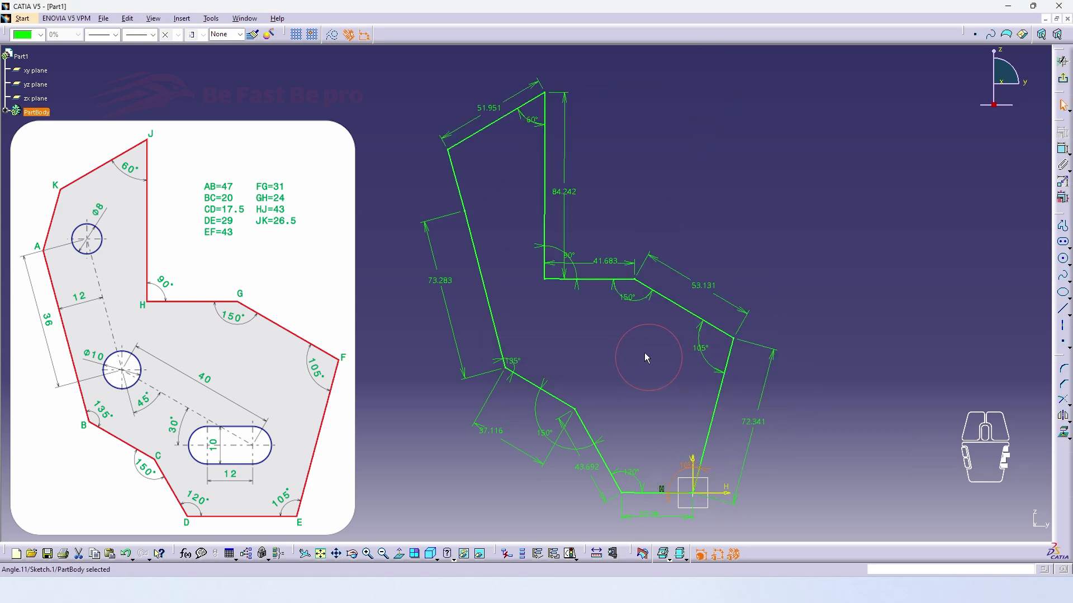
# Create design table DesignTable.1 with current parameter values in horizontal orientation
pyautogui.moveTo(640, 361)
pyautogui.mouseDown(button='middle')
pyautogui.moveTo(680, 366)
pyautogui.moveTo(668, 357)
pyautogui.mouseUp(button='middle')
pyautogui.rightClick(680, 366)
pyautogui.click(353, 520)
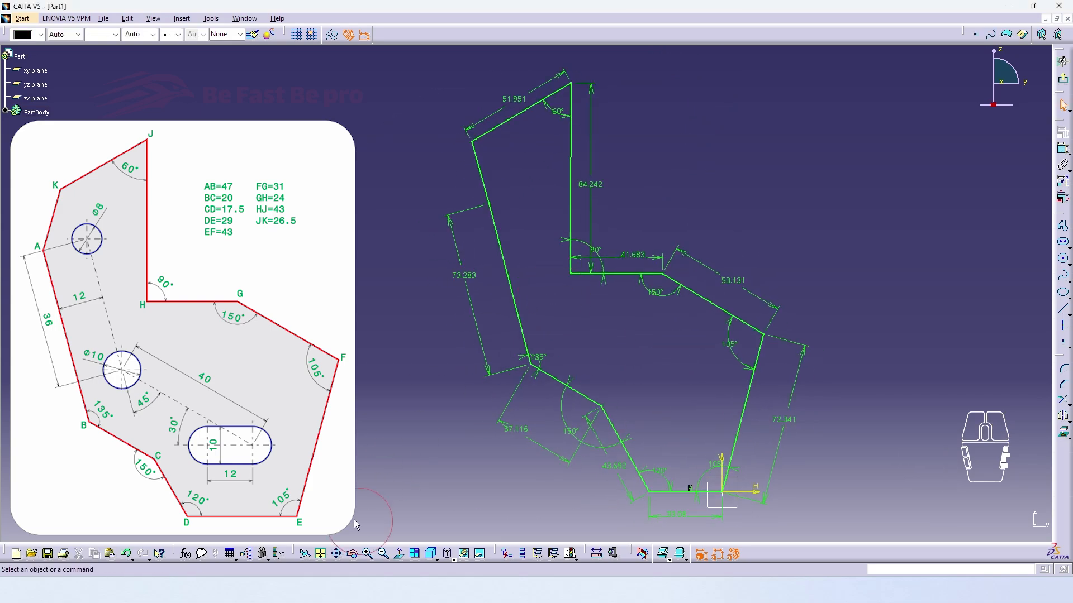
pyautogui.click(230, 553)
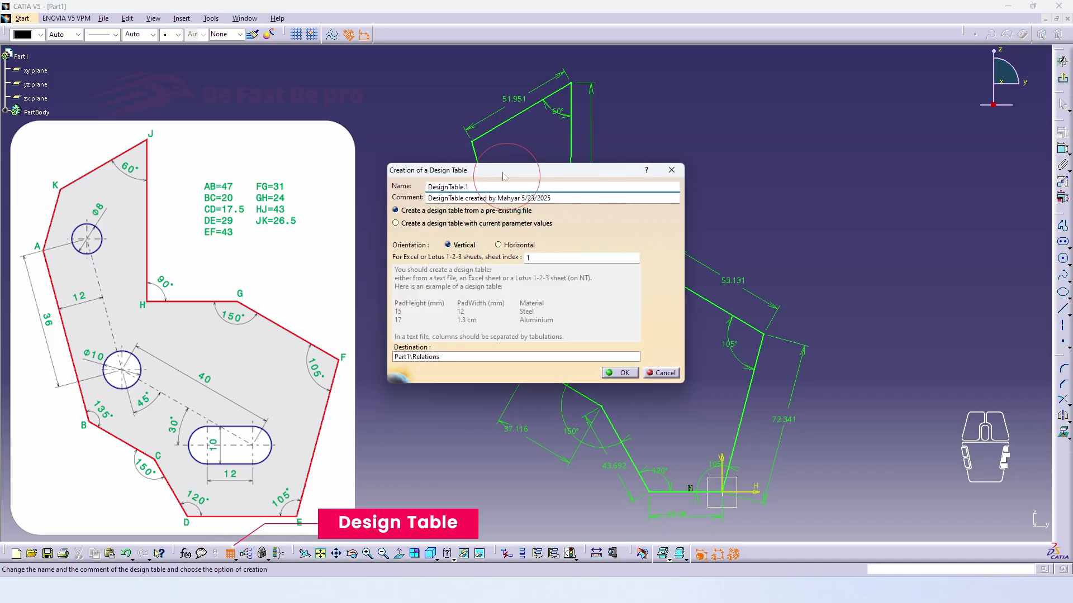
pyautogui.moveTo(503, 177); pyautogui.dragTo(609, 129)
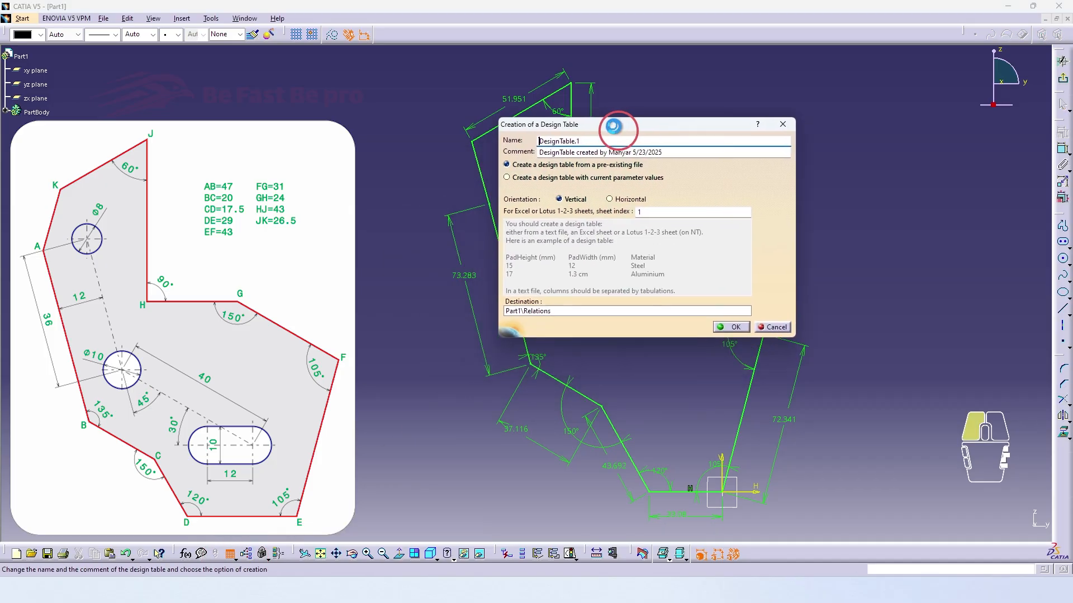
pyautogui.click(533, 176)
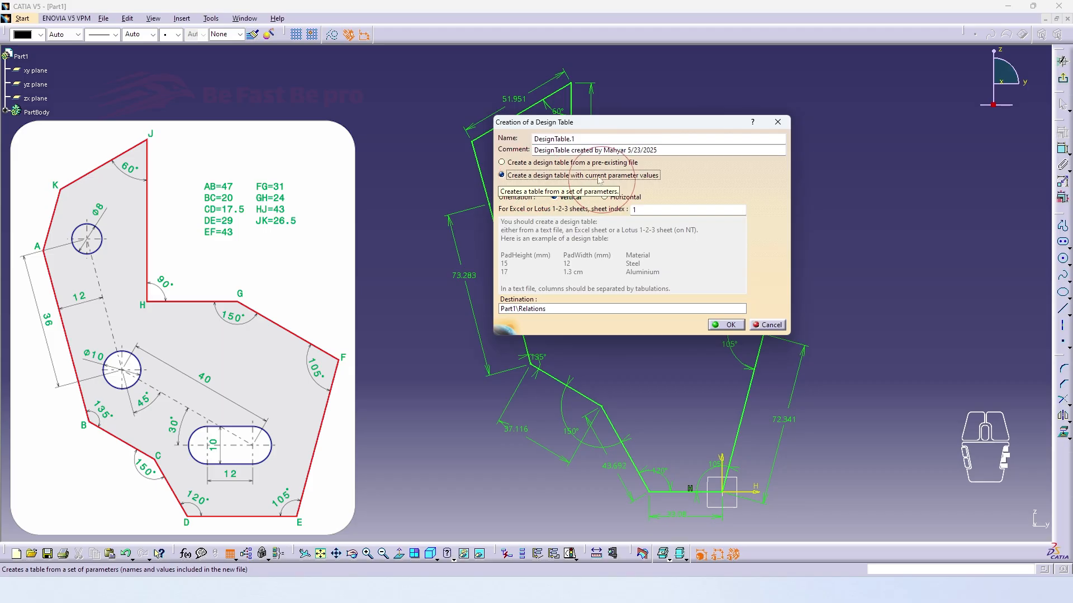
pyautogui.click(626, 200)
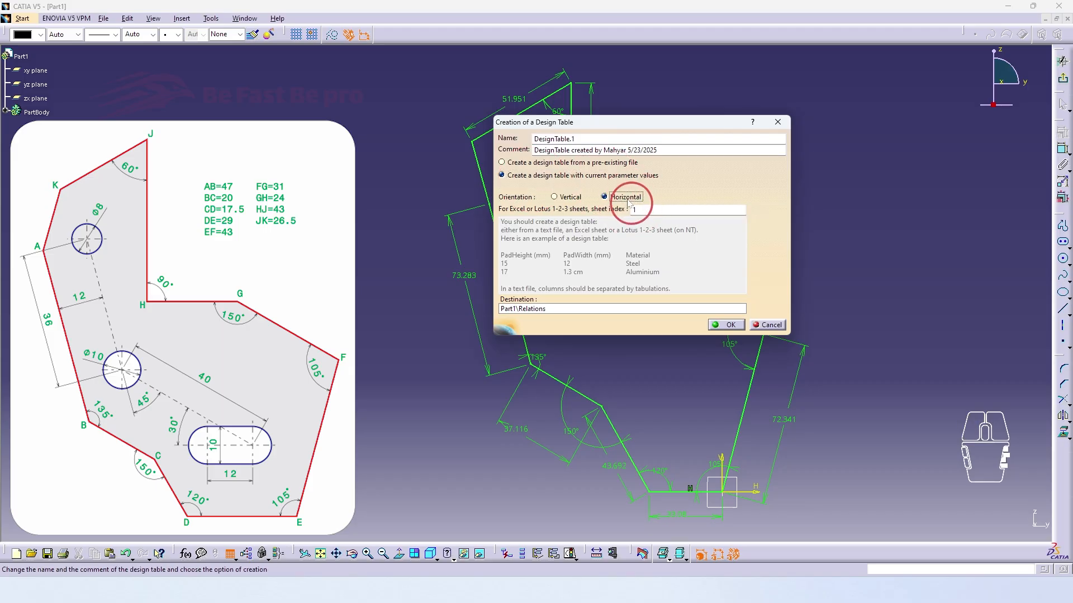
pyautogui.click(721, 325)
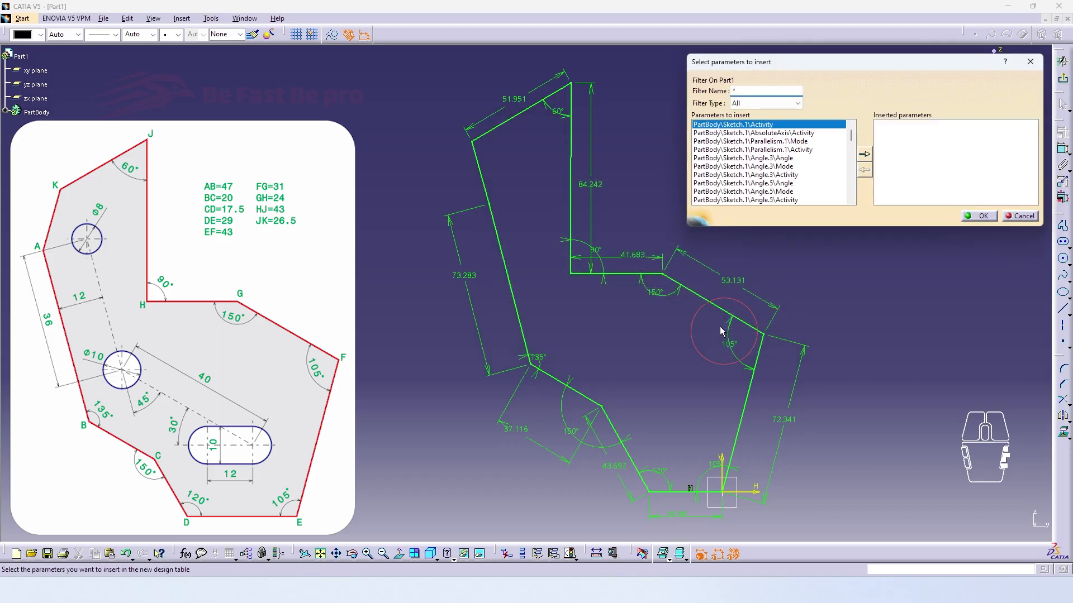
# Insert the length parameters of sides AB and BC into the design table
pyautogui.moveTo(766, 69); pyautogui.dragTo(737, 70)
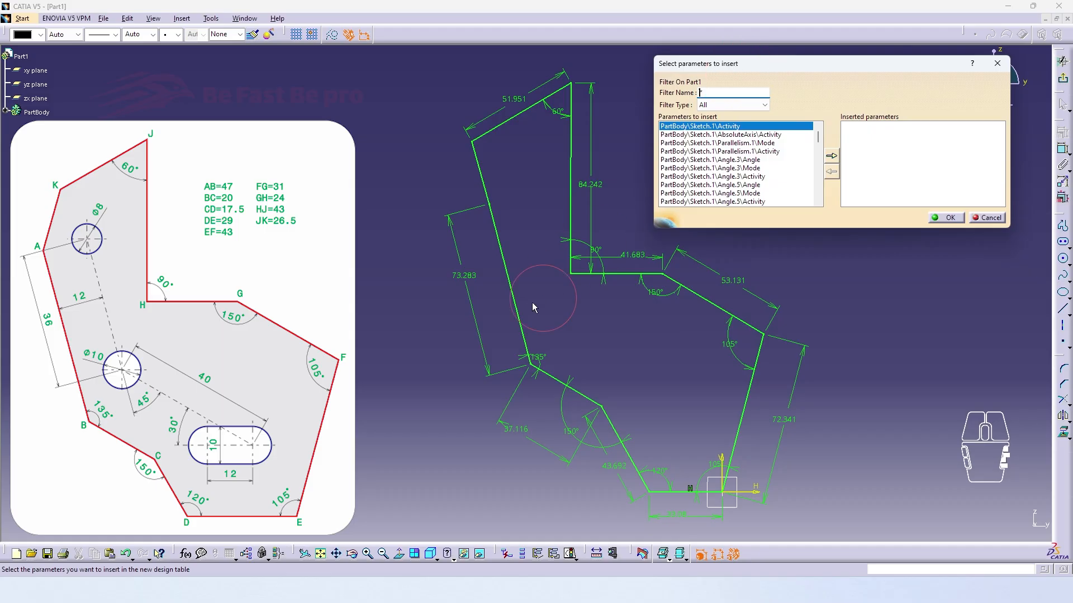
pyautogui.click(466, 282)
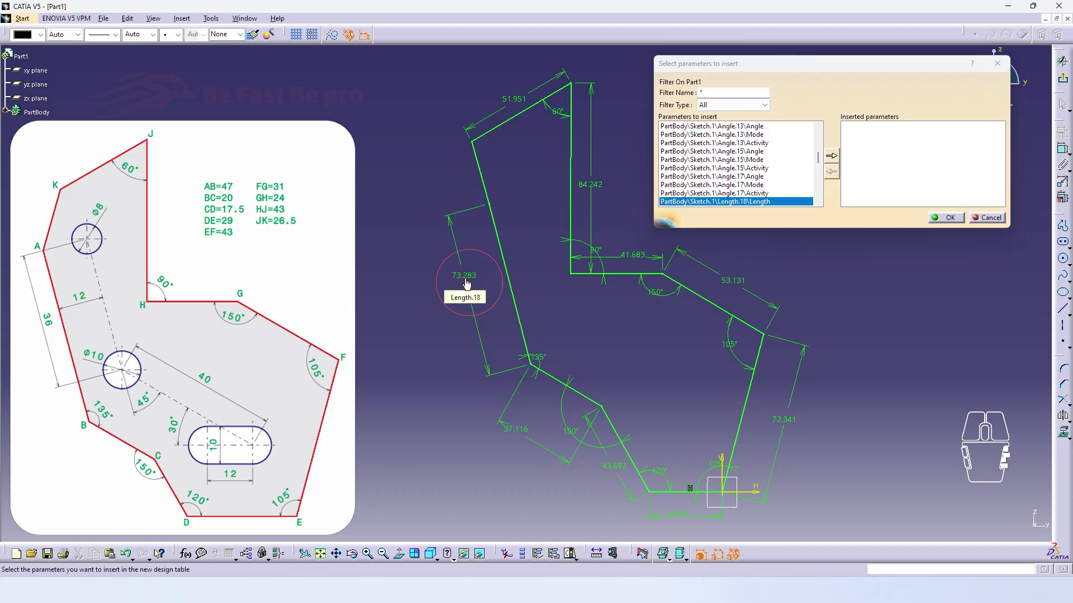
pyautogui.click(831, 156)
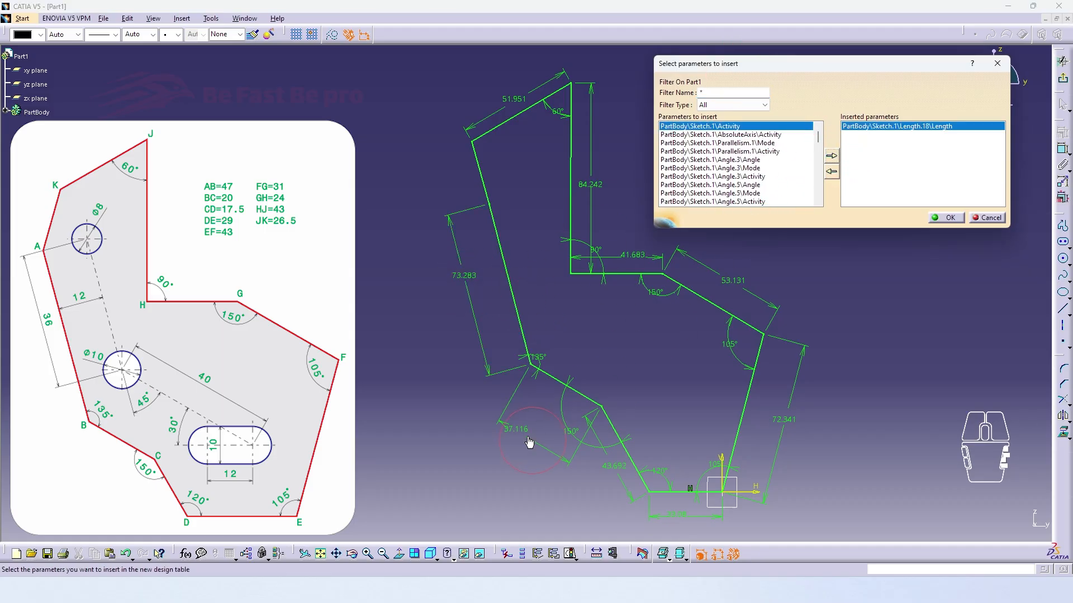
pyautogui.click(522, 435)
pyautogui.click(832, 156)
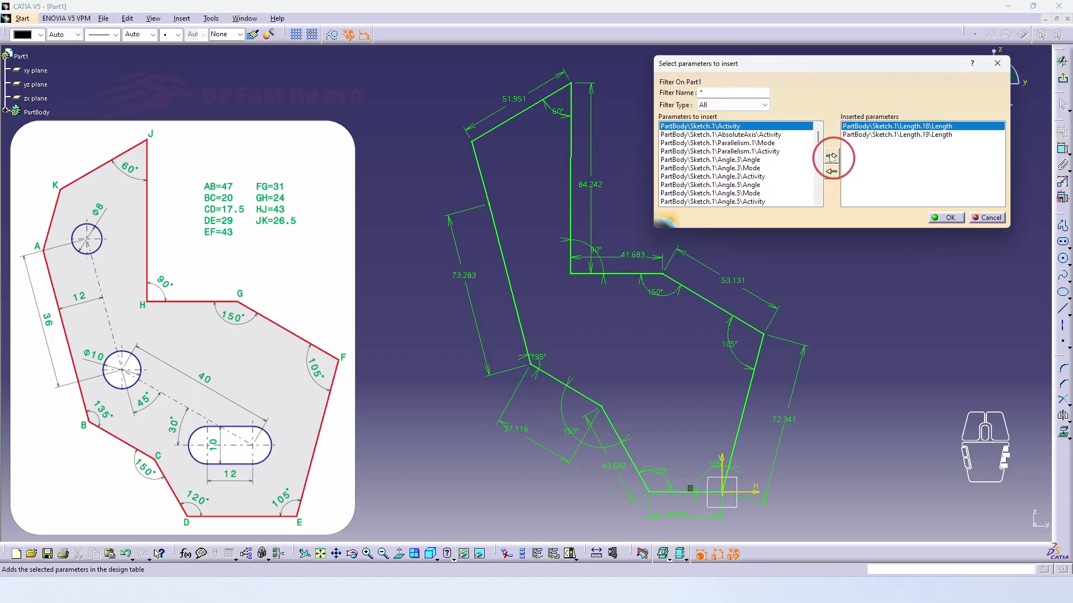
# Insert the length parameters of sides CD, DE and EF into the design table
pyautogui.click(618, 471)
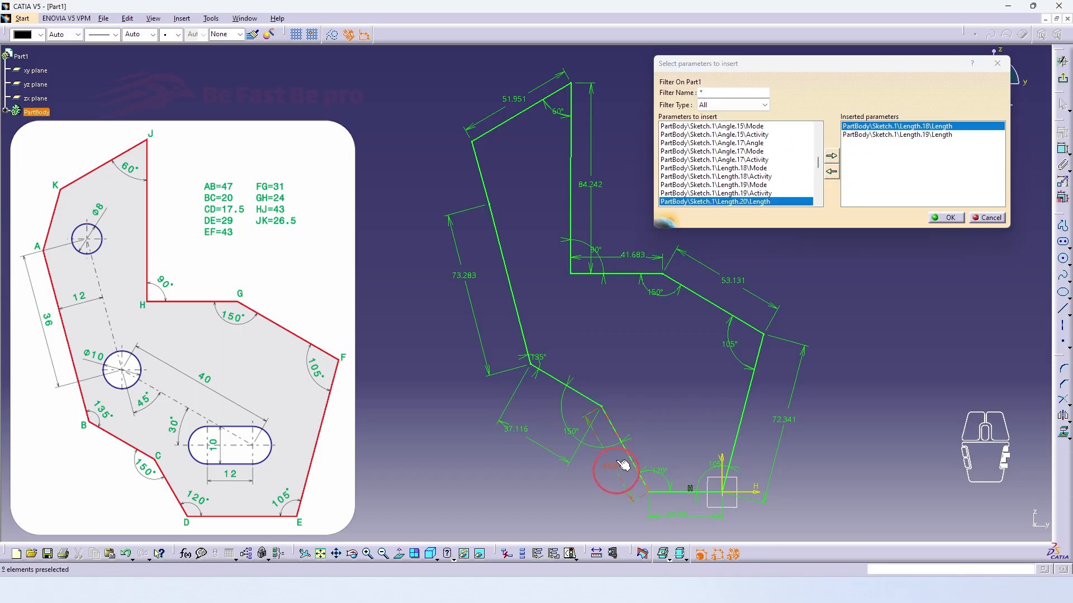
pyautogui.click(832, 156)
pyautogui.click(676, 509)
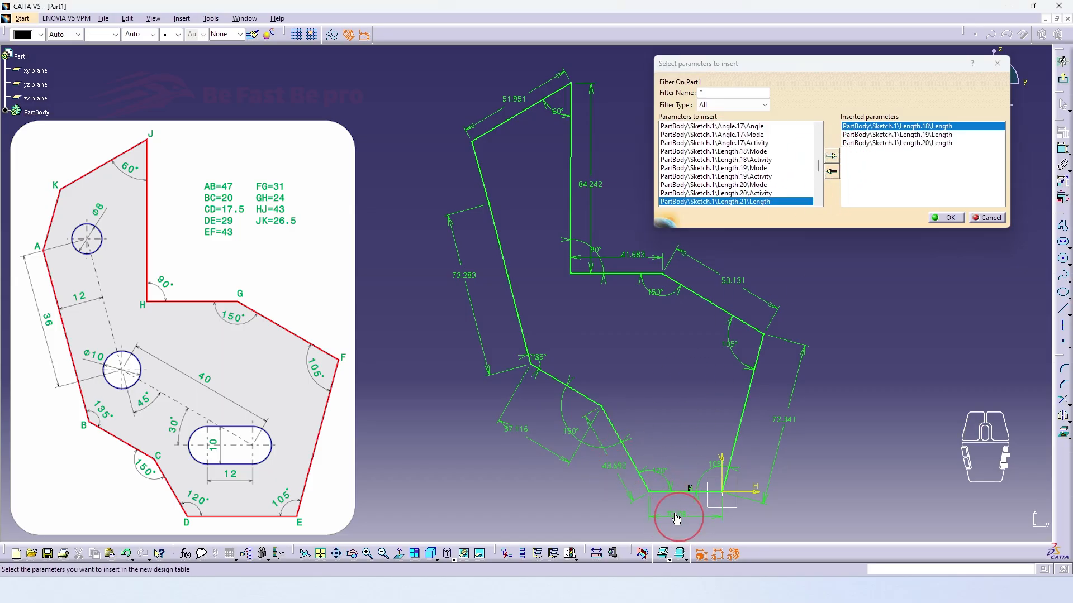
pyautogui.click(831, 156)
pyautogui.click(791, 403)
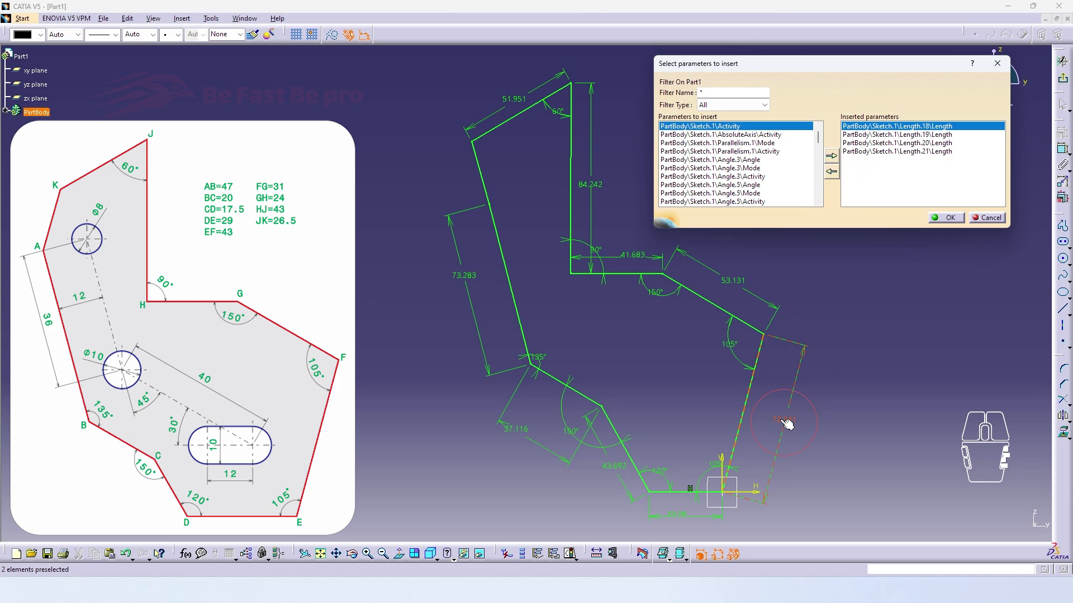
pyautogui.click(831, 156)
# Insert the length parameters of sides FG, GH, HJ and JK into the design table
pyautogui.click(739, 304)
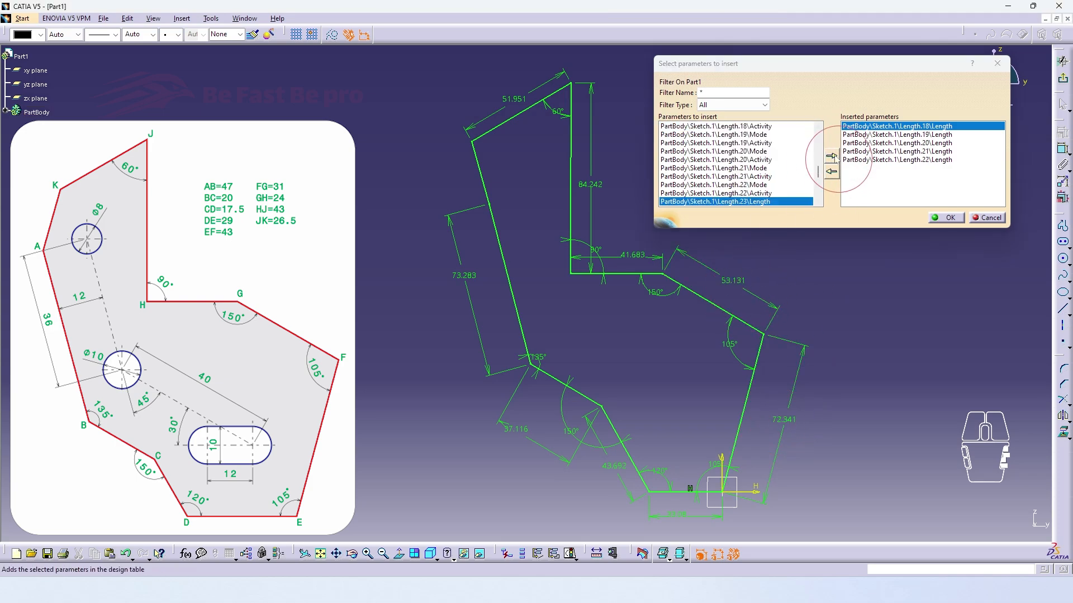
pyautogui.click(831, 156)
pyautogui.click(637, 257)
pyautogui.click(831, 155)
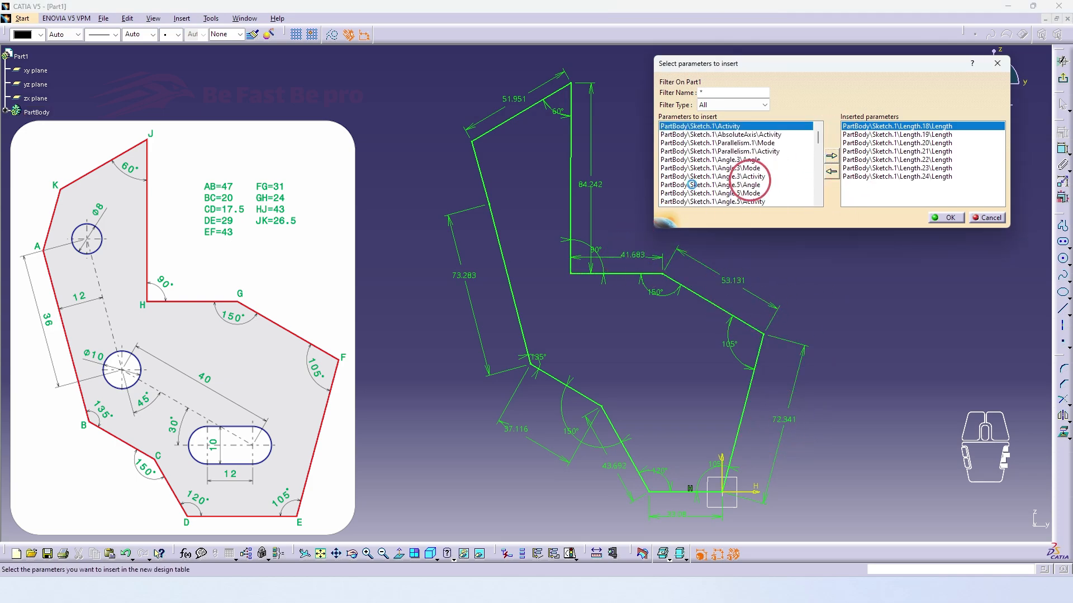
pyautogui.click(581, 181)
pyautogui.click(831, 156)
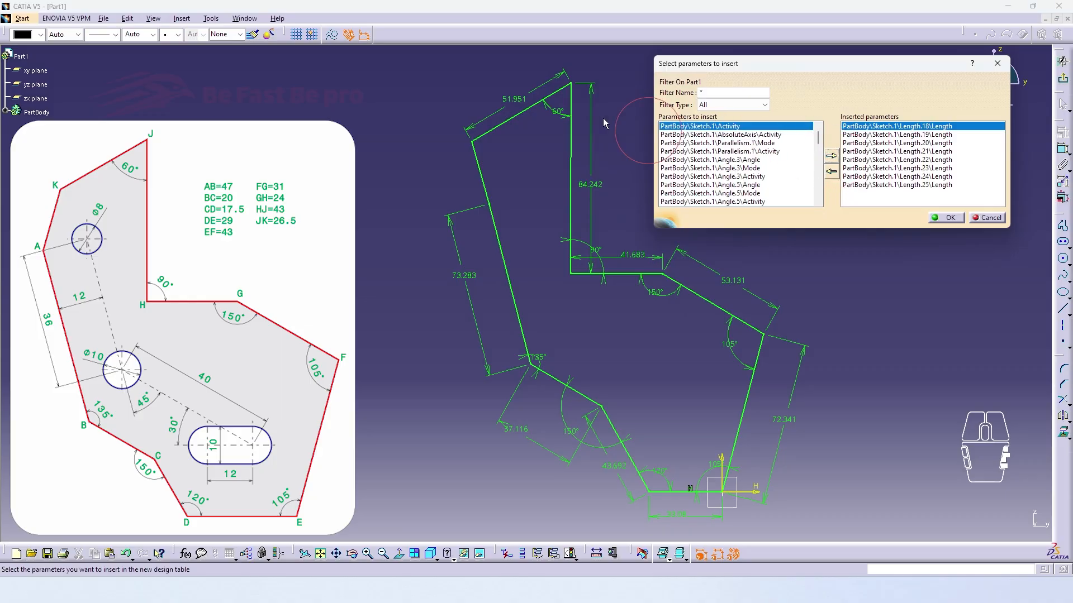
pyautogui.click(513, 107)
pyautogui.click(832, 157)
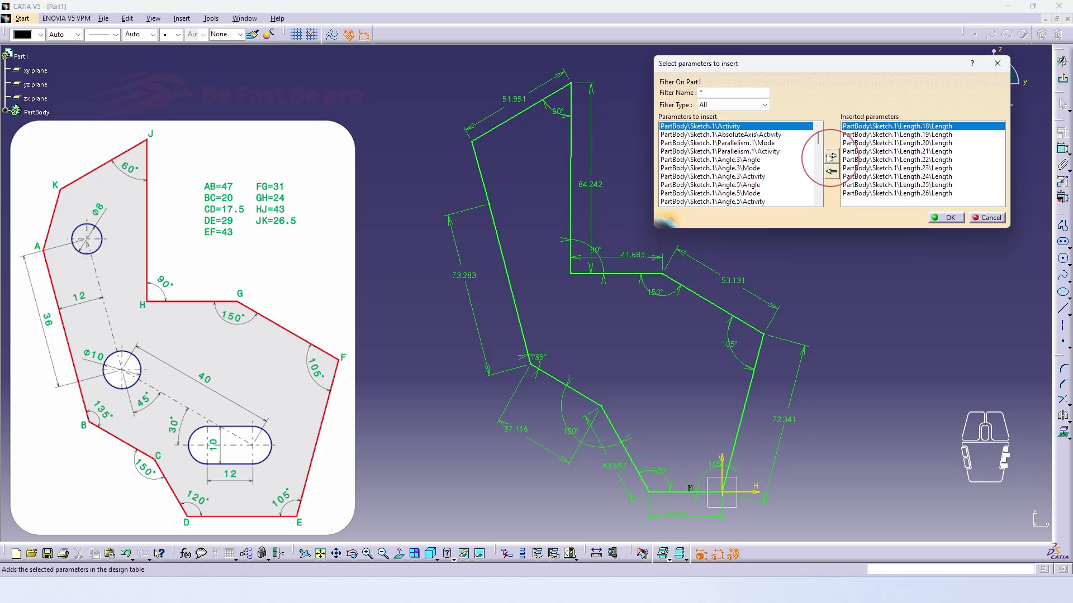
# Accept the inserted parameters and save the design table on the Desktop as text file DesignTable1
pyautogui.click(944, 217)
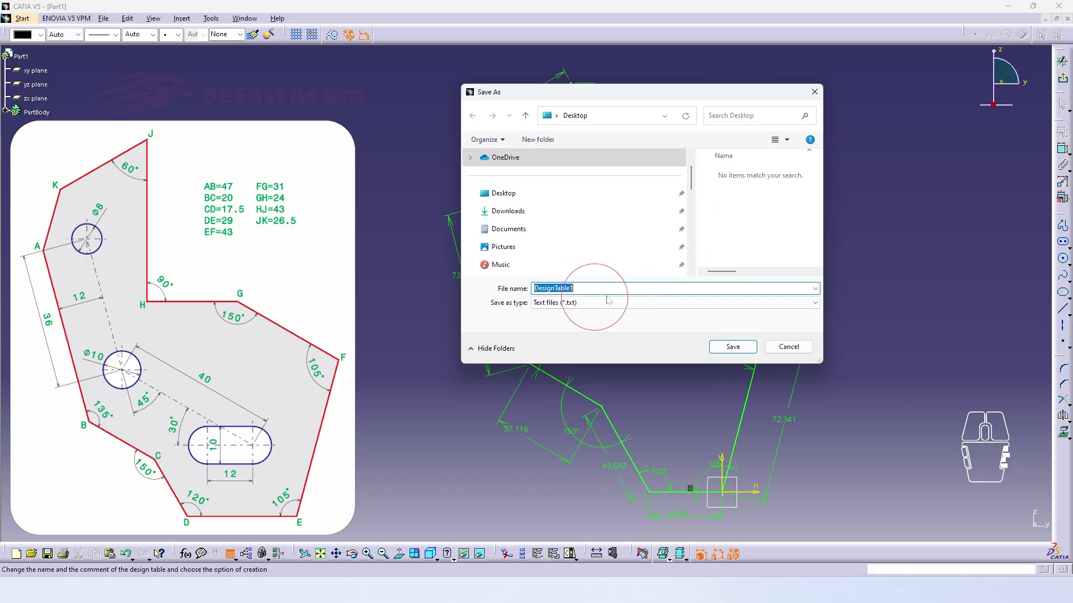
pyautogui.click(732, 347)
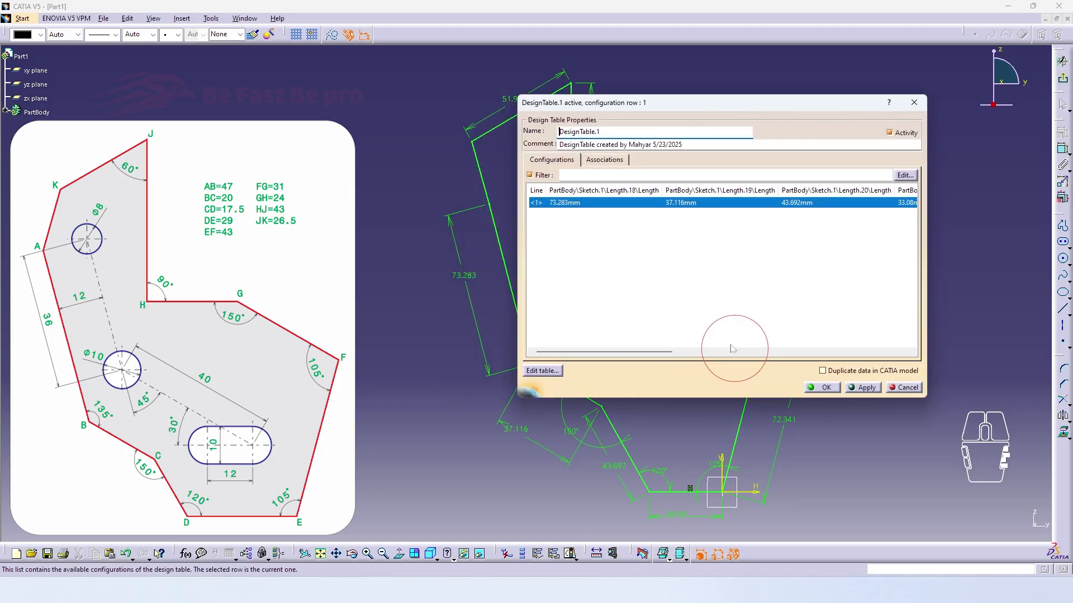
pyautogui.click(822, 387)
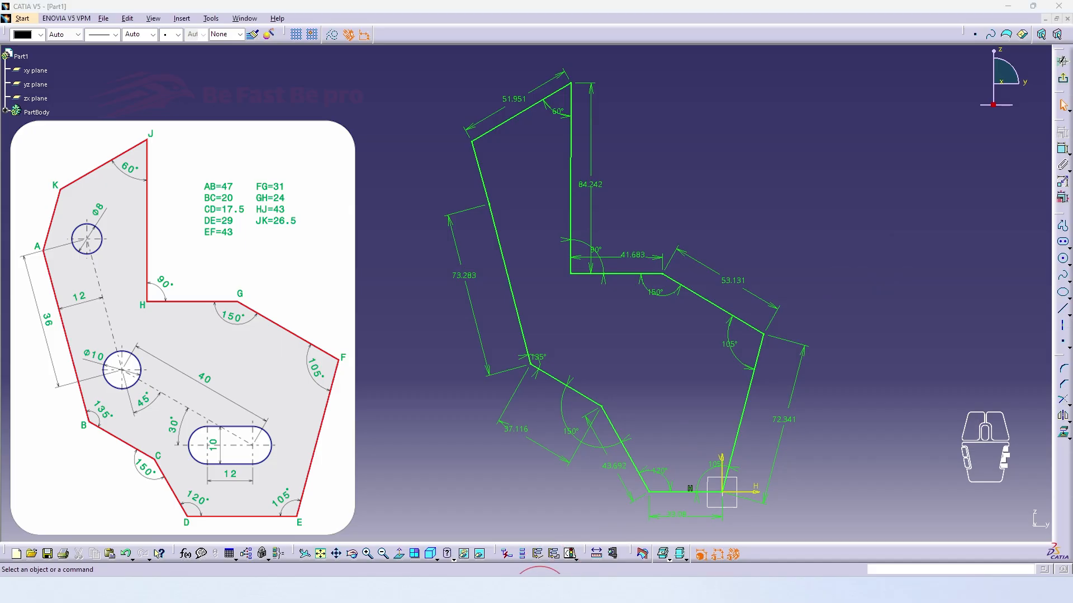
# Switch to the Desktop folder, open DesignTable1 in the text editor and clear the view around its window
pyautogui.click(540, 597)
pyautogui.click(483, 207)
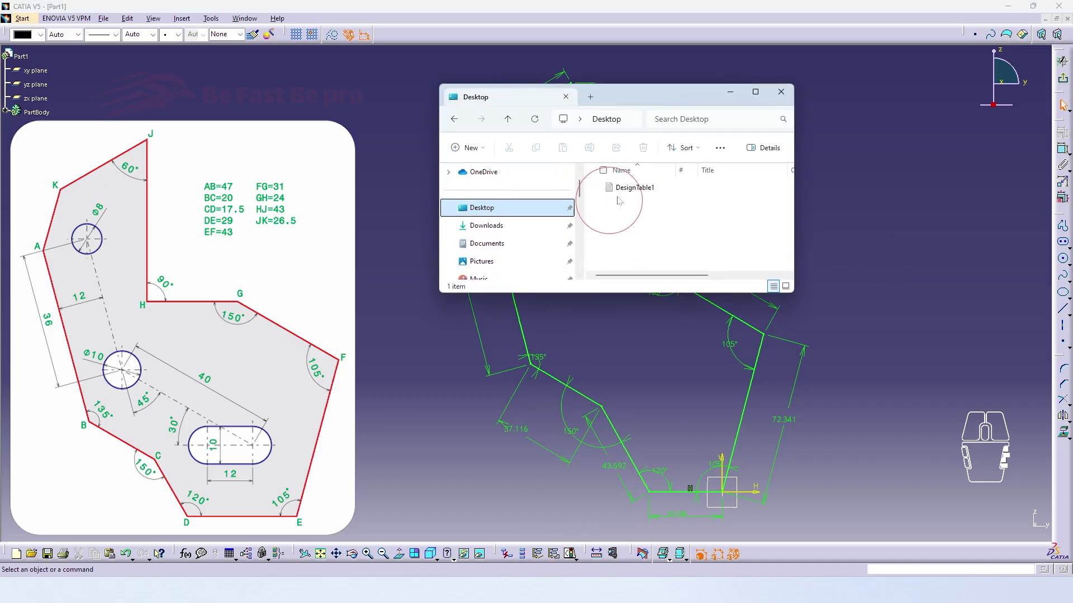
pyautogui.doubleClick(637, 187)
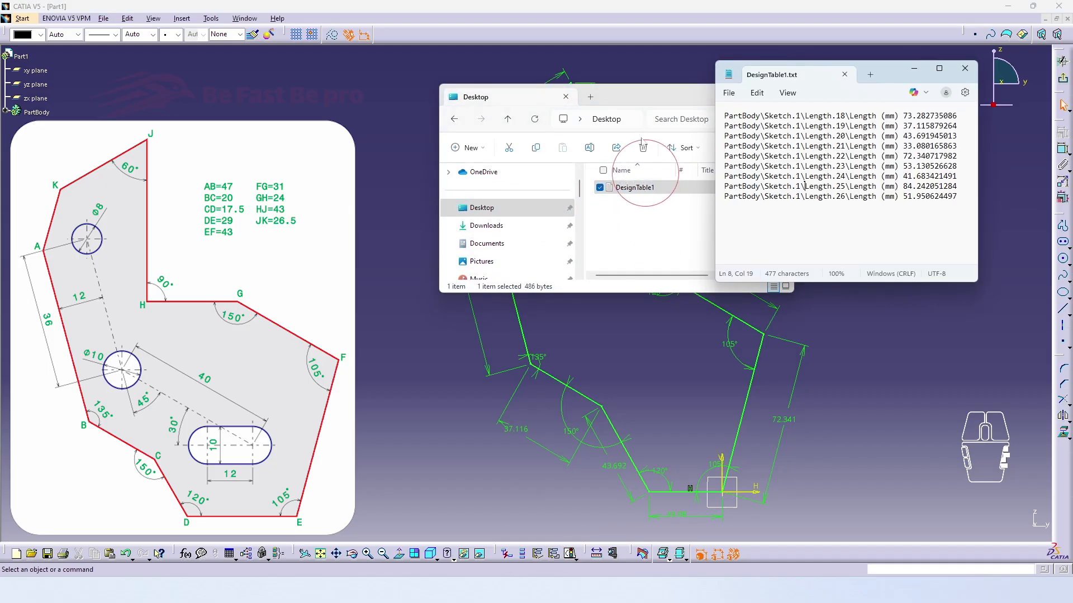
pyautogui.moveTo(671, 99); pyautogui.dragTo(601, 103)
pyautogui.click(711, 95)
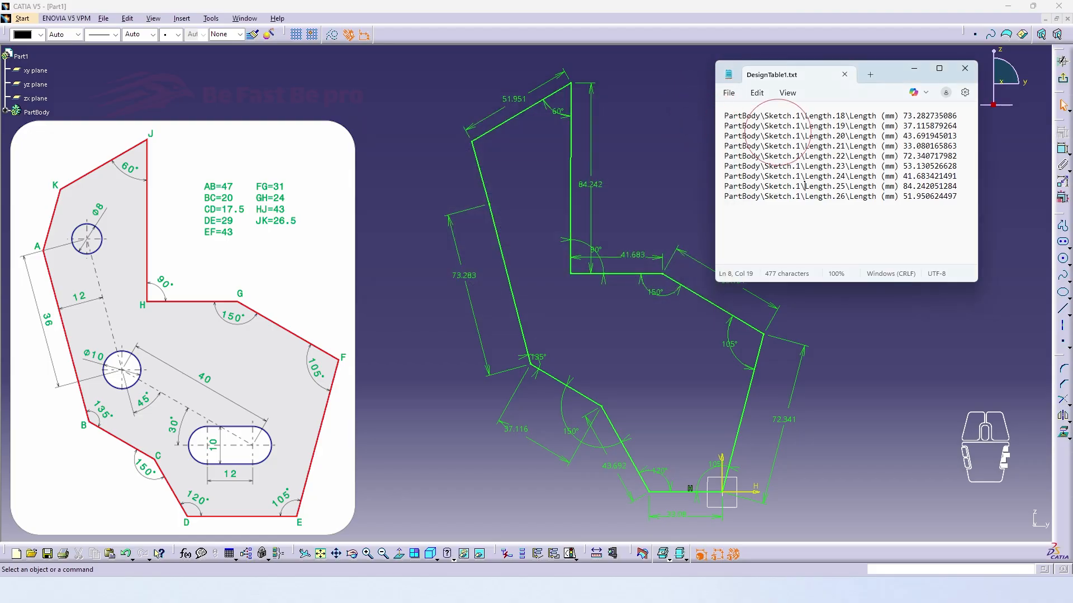
pyautogui.moveTo(879, 75); pyautogui.dragTo(874, 61)
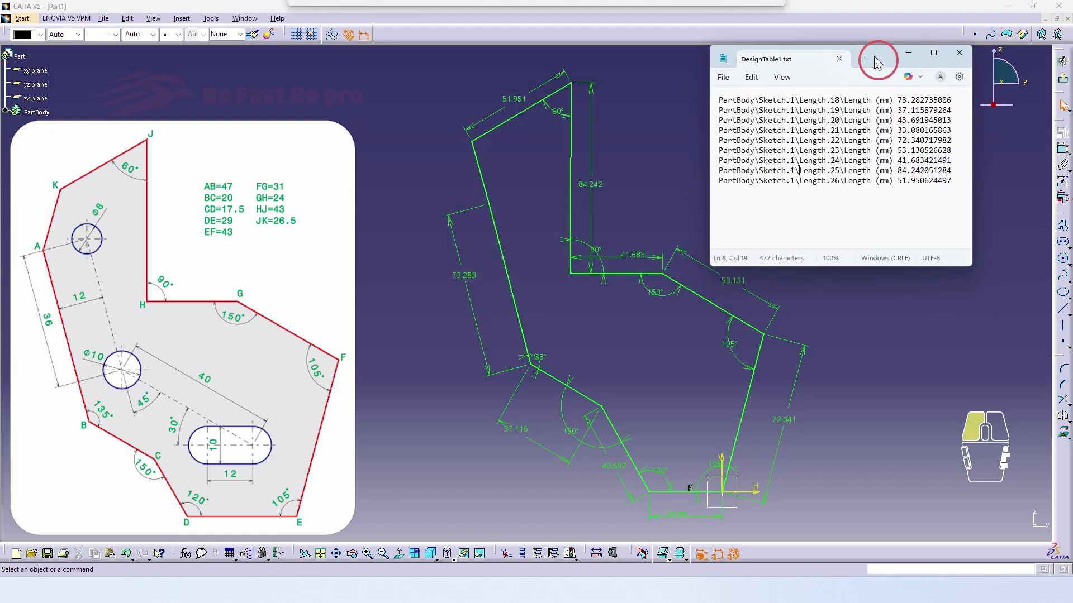
# In the table file, set AB to 47, BC to 20, CD to 17.5, DE to 29 and EF to 43 mm
pyautogui.moveTo(898, 101); pyautogui.dragTo(952, 186)
pyautogui.write('47')
pyautogui.write('20')
pyautogui.write('17.5')
pyautogui.write('29')
pyautogui.write('43')
pyautogui.write('31')
pyautogui.write('24')
pyautogui.write('43')
pyautogui.write('26.')
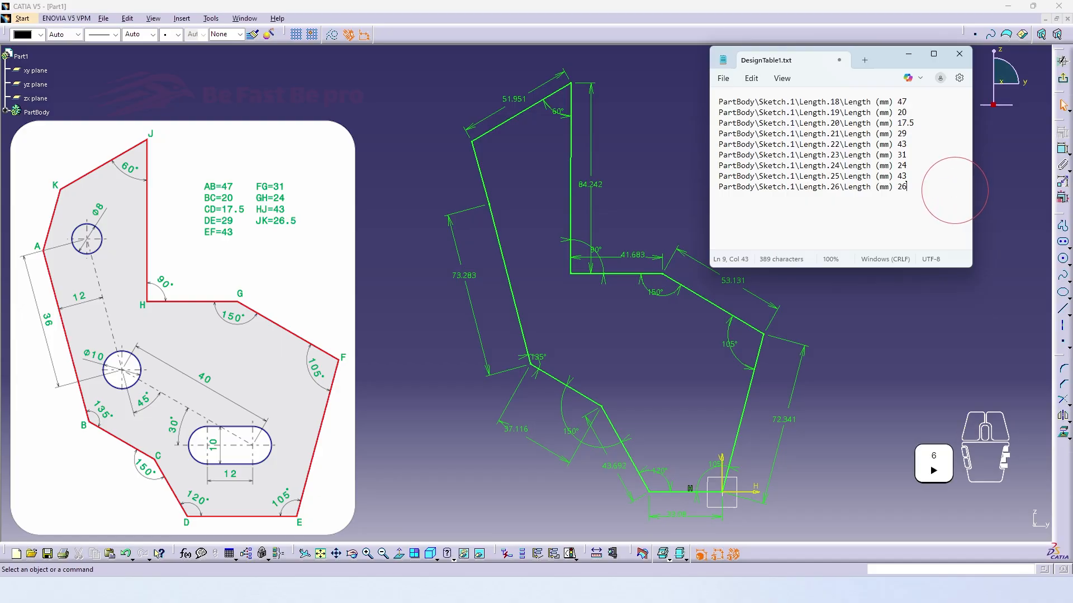
# Set FG to 31, GH to 24, HJ to 43 and JK to 26.5 mm, save the file and dismiss CATIA's synchronization report
pyautogui.click(725, 87)
pyautogui.click(732, 178)
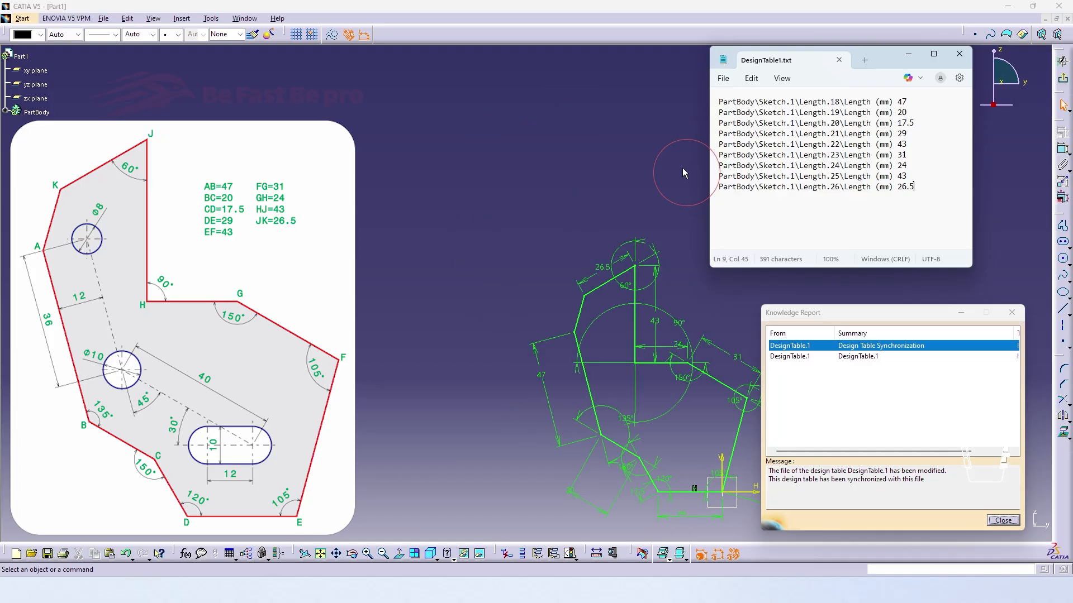
pyautogui.moveTo(878, 314)
pyautogui.mouseDown()
pyautogui.moveTo(861, 251)
pyautogui.moveTo(877, 128)
pyautogui.mouseUp()
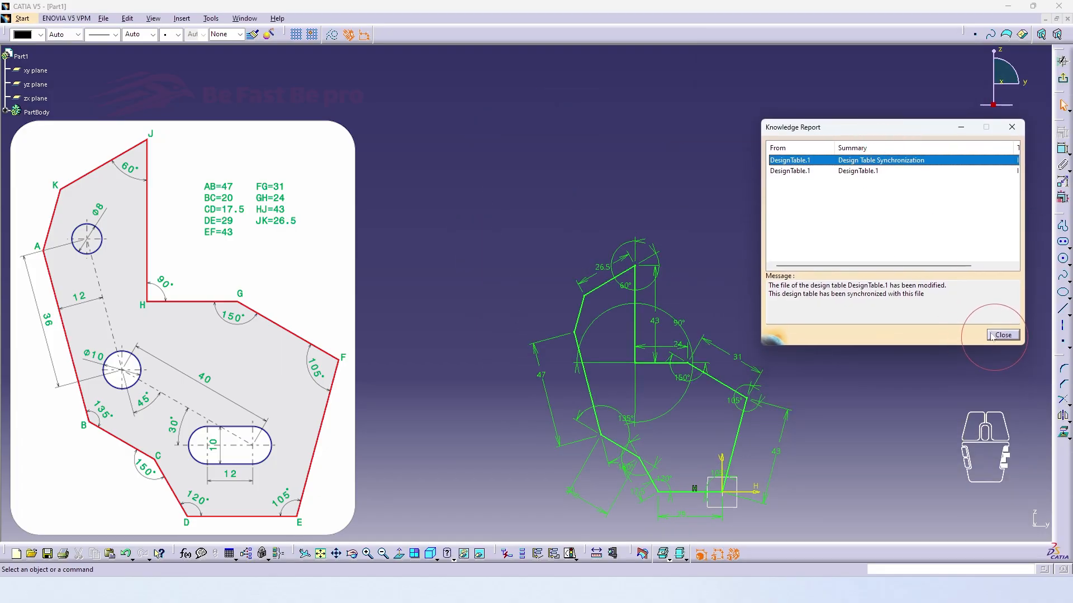
pyautogui.click(1002, 335)
# Reposition the angle dimensions so their arcs sit compactly at the corners of the resized profile
pyautogui.moveTo(814, 376)
pyautogui.mouseDown(button='middle')
pyautogui.moveTo(755, 274)
pyautogui.moveTo(731, 286)
pyautogui.mouseUp(button='middle')
pyautogui.click(634, 109)
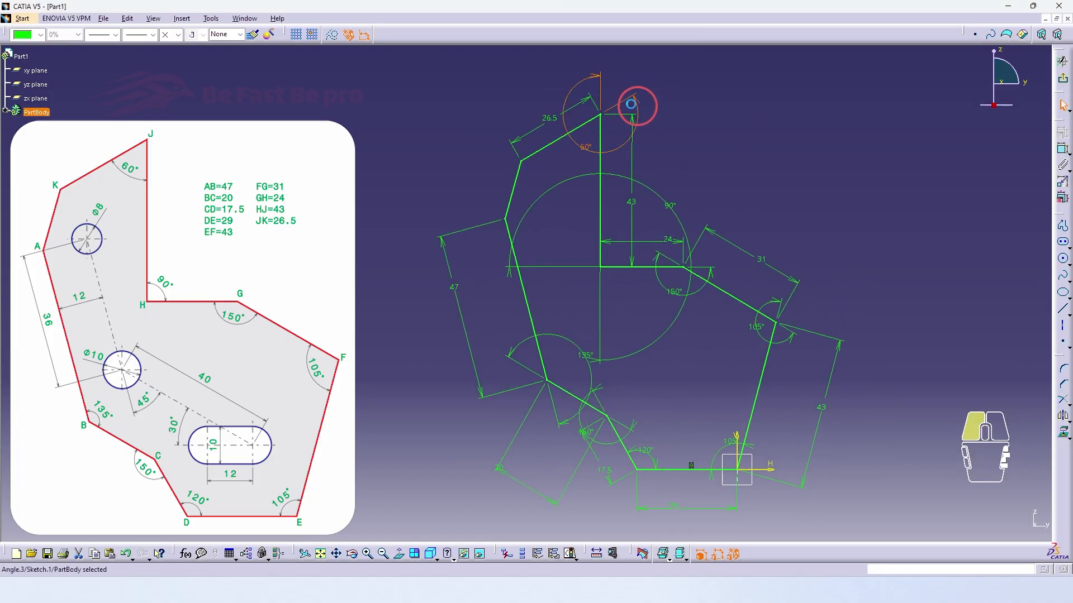
pyautogui.moveTo(510, 272); pyautogui.dragTo(475, 356)
pyautogui.moveTo(674, 292); pyautogui.dragTo(700, 287)
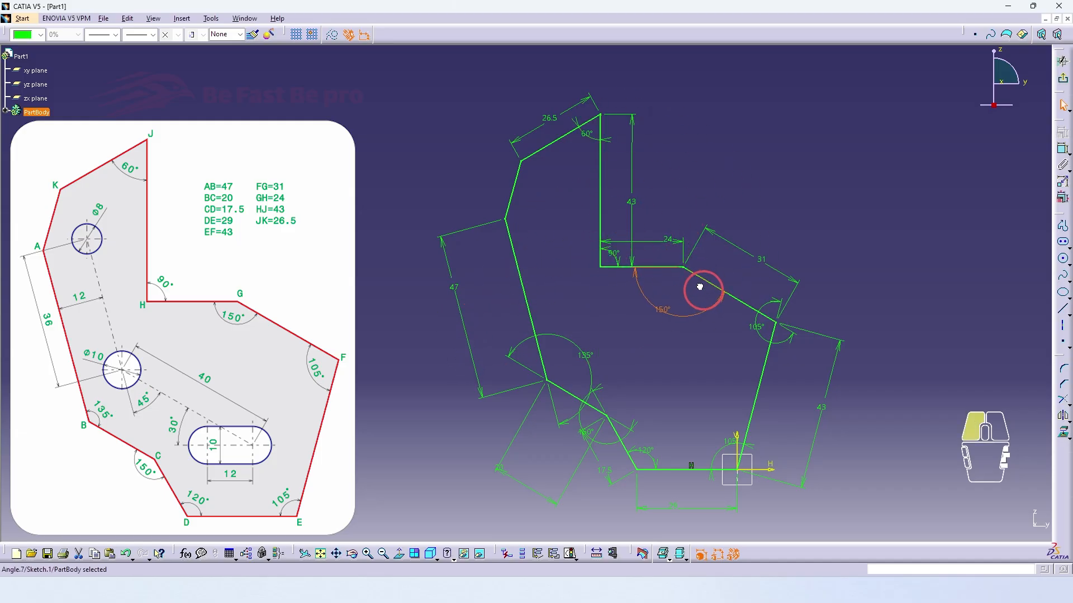
pyautogui.moveTo(760, 309); pyautogui.dragTo(764, 300)
pyautogui.moveTo(748, 447); pyautogui.dragTo(746, 453)
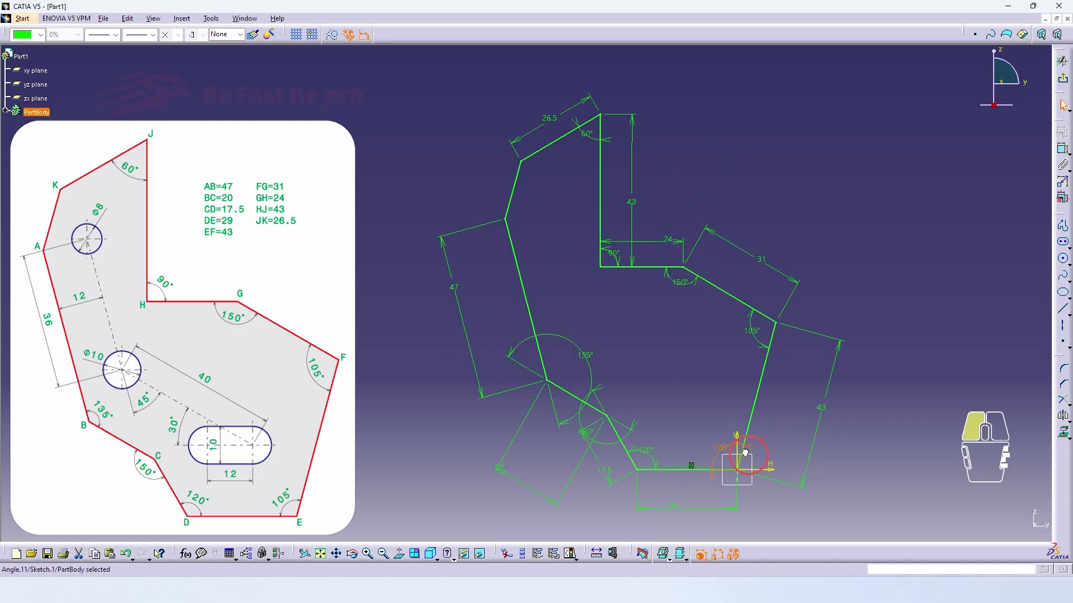
pyautogui.moveTo(527, 376); pyautogui.dragTo(491, 358)
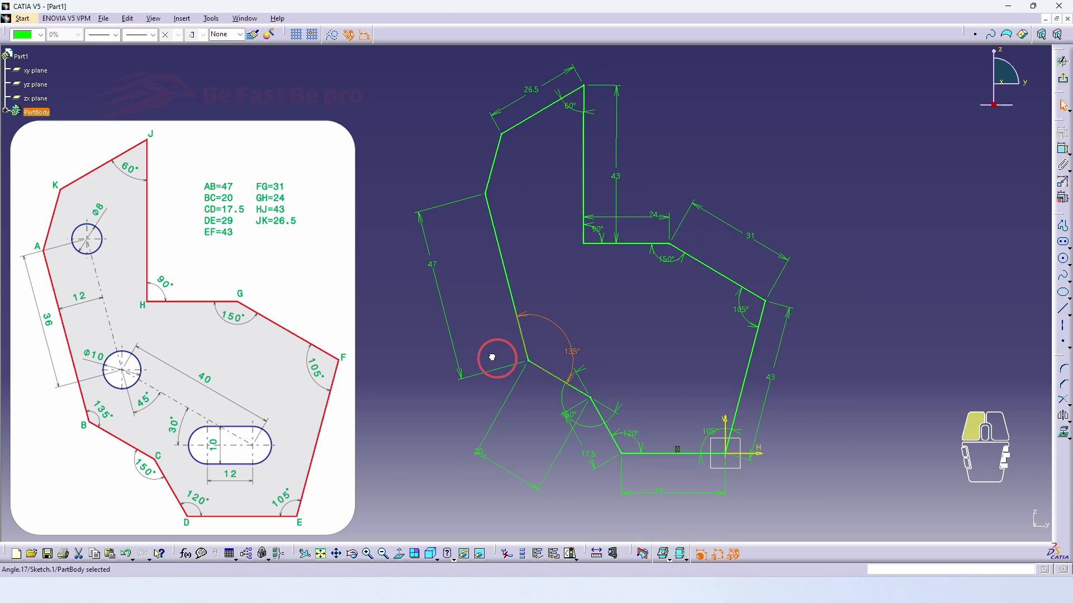
pyautogui.click(573, 376)
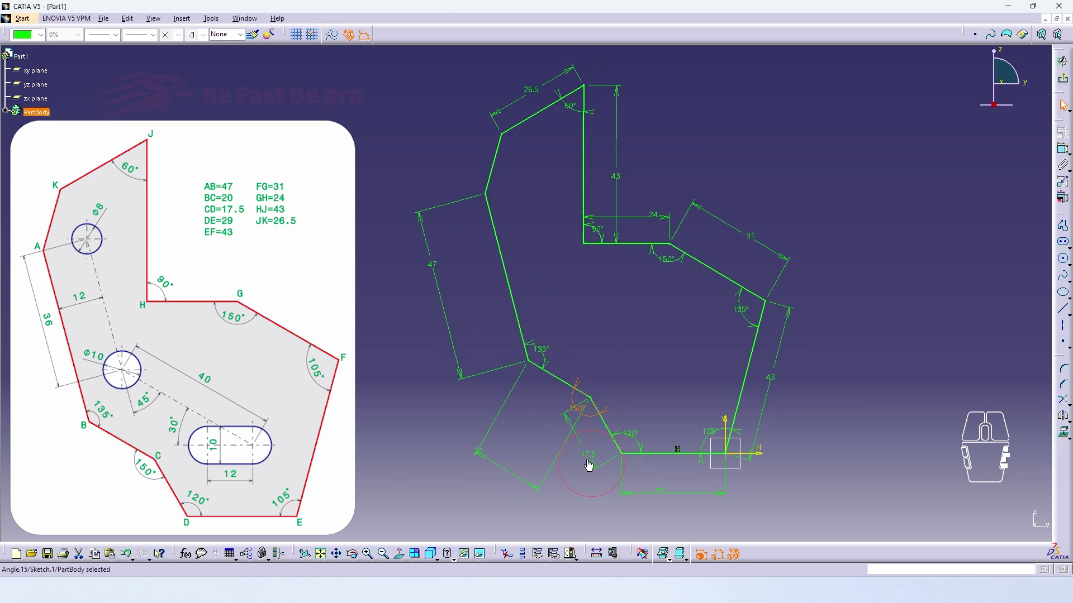
# Reposition the length dimensions so they sit clearly alongside their profile sides
pyautogui.moveTo(589, 465); pyautogui.dragTo(529, 470)
pyautogui.moveTo(513, 389); pyautogui.dragTo(548, 398)
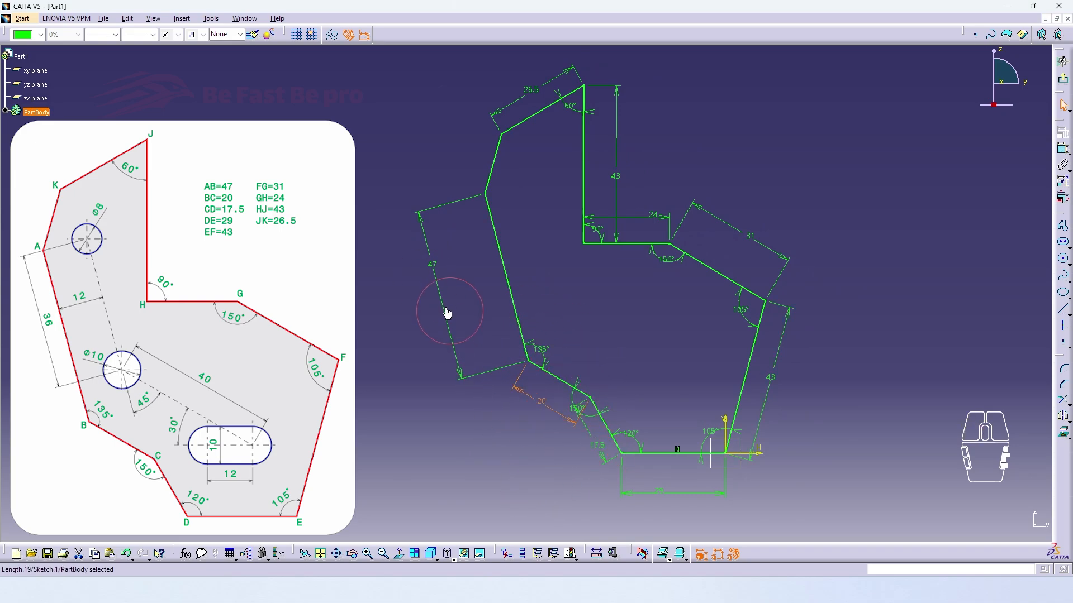
pyautogui.moveTo(446, 312); pyautogui.dragTo(486, 297)
pyautogui.moveTo(444, 325); pyautogui.dragTo(452, 334, button='middle')
pyautogui.moveTo(742, 522); pyautogui.dragTo(740, 501)
pyautogui.moveTo(687, 415)
pyautogui.mouseDown(button='middle')
pyautogui.moveTo(687, 427)
pyautogui.moveTo(675, 414)
pyautogui.mouseUp(button='middle')
pyautogui.moveTo(814, 372); pyautogui.dragTo(804, 370)
pyautogui.moveTo(811, 273); pyautogui.dragTo(803, 302)
pyautogui.click(651, 230)
pyautogui.moveTo(648, 229); pyautogui.dragTo(648, 226)
pyautogui.click(763, 214)
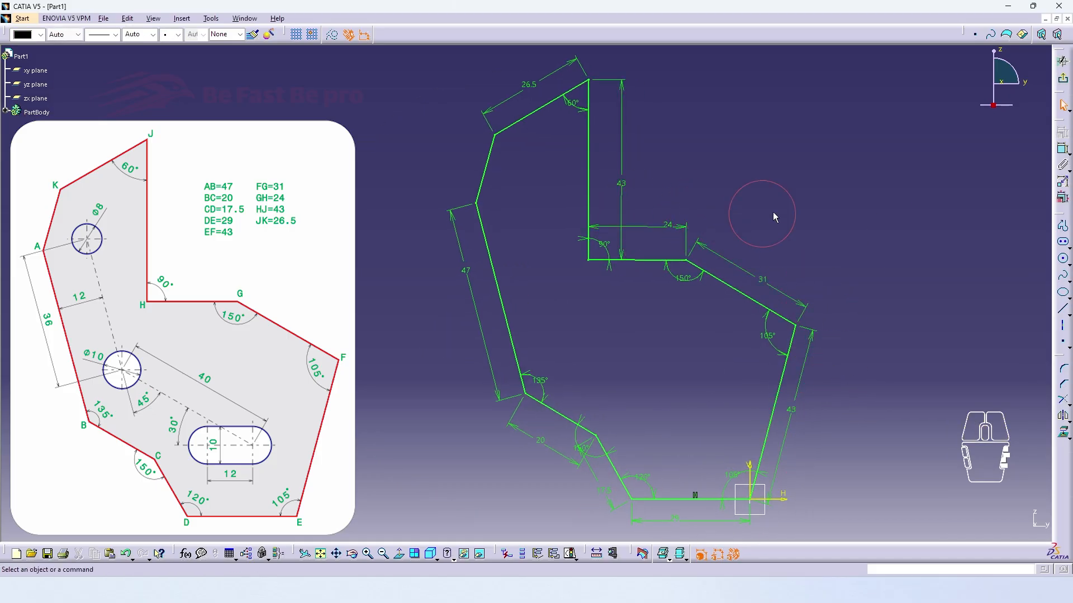
# Sketch a construction line about 37 mm long parallel to side AB inside the profile, and another about 43 mm long from its lower end towards corner E
pyautogui.click(1063, 310)
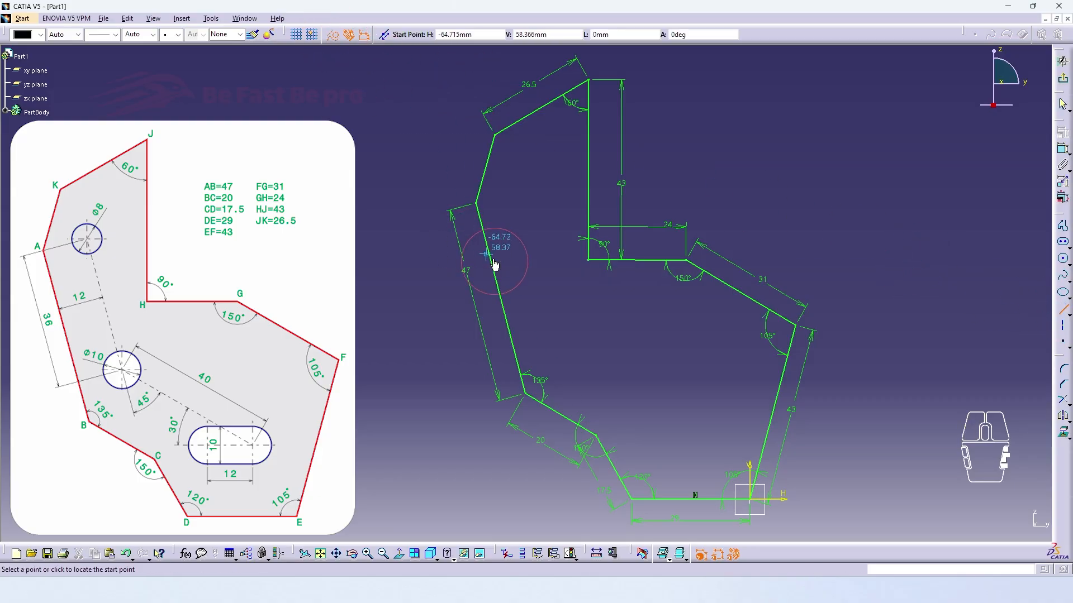
pyautogui.click(477, 205)
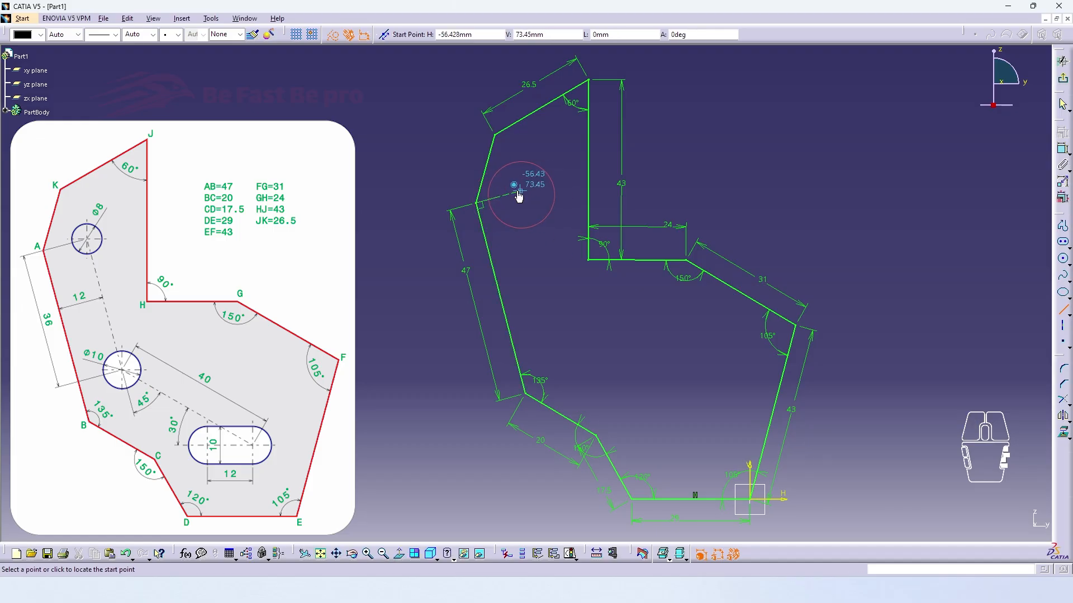
pyautogui.click(559, 345)
pyautogui.click(1062, 309)
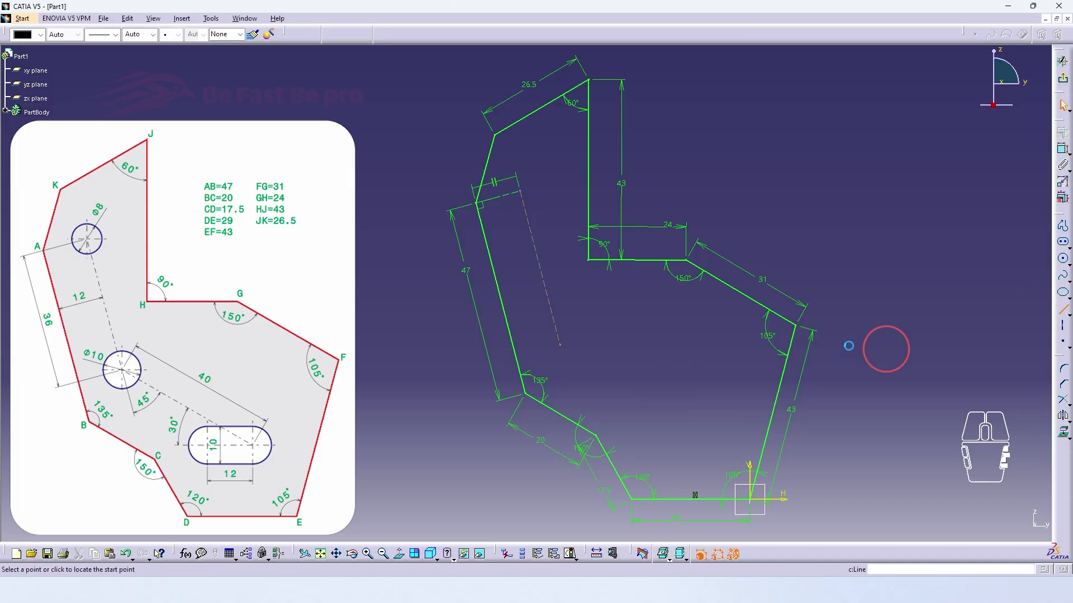
pyautogui.click(560, 344)
pyautogui.click(719, 416)
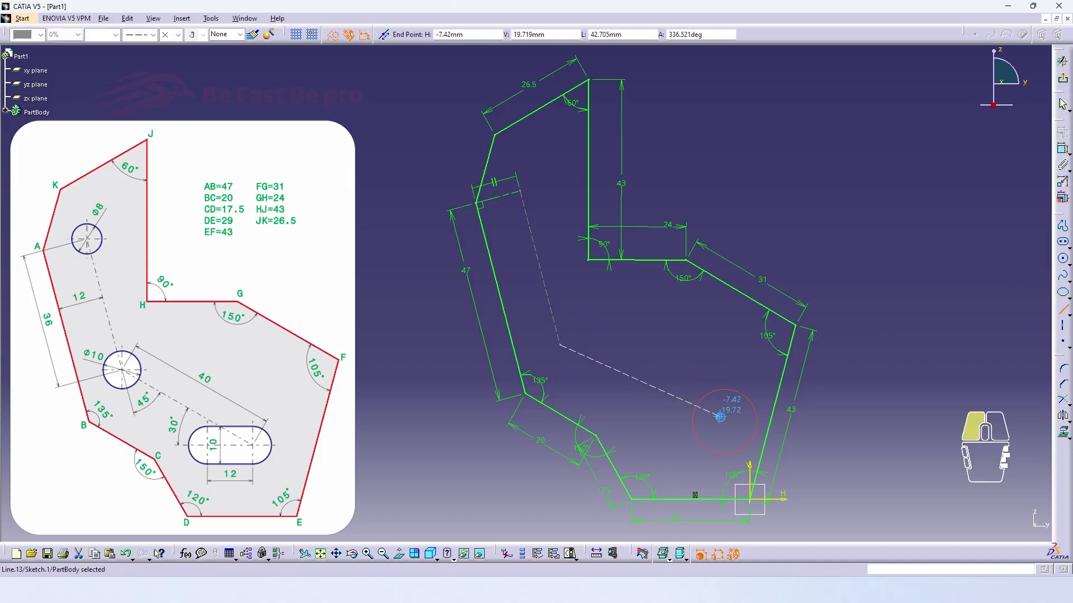
# Sketch a horizontal elongated hole with a radius of about 4.6 mm, its right centre on the second construction line's free end
pyautogui.click(1063, 241)
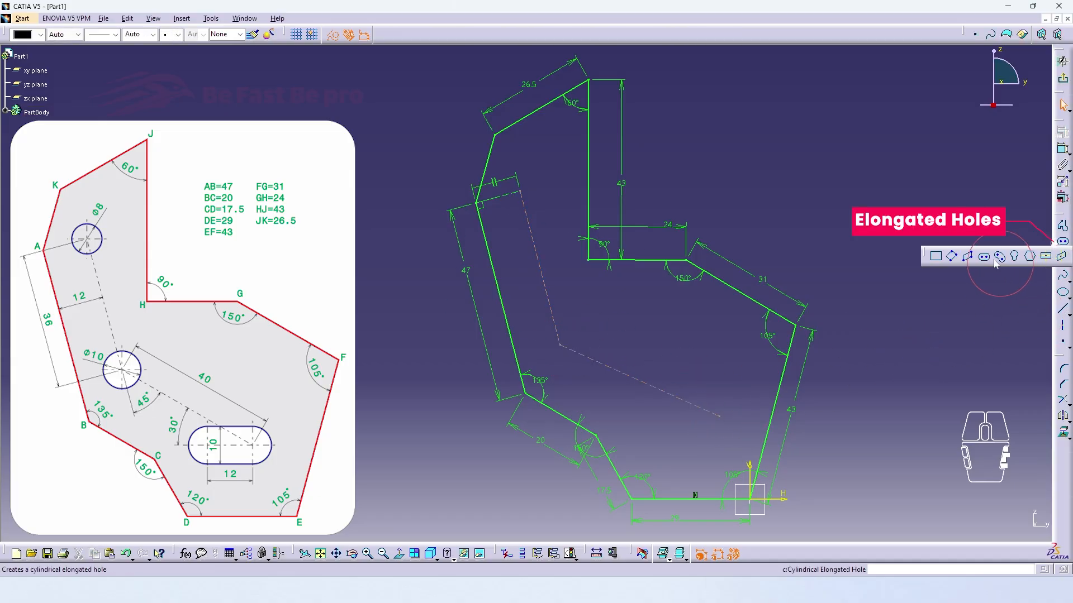
pyautogui.click(719, 416)
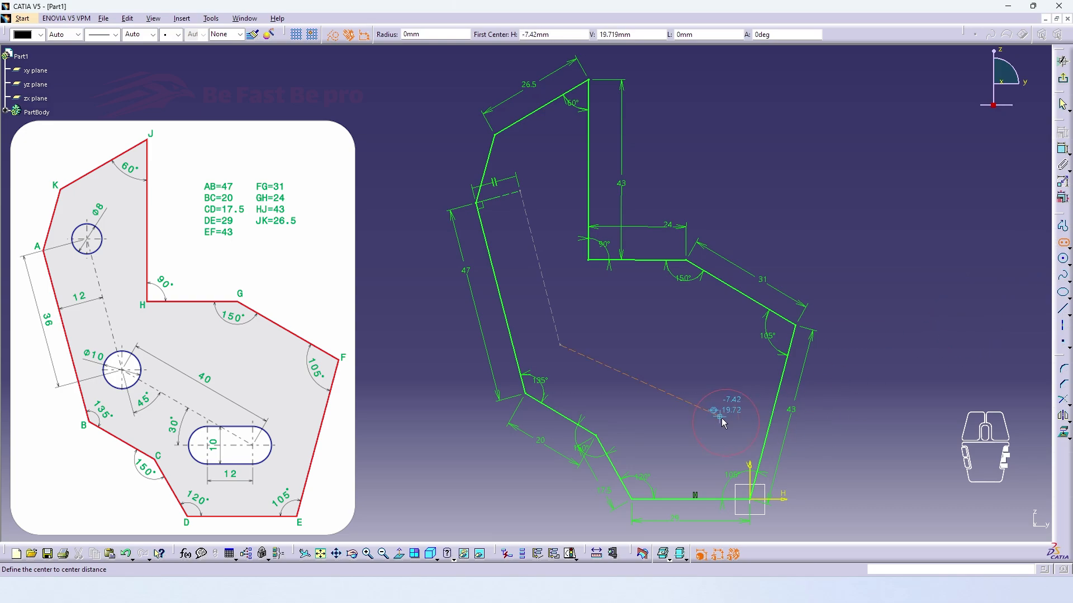
pyautogui.click(643, 423)
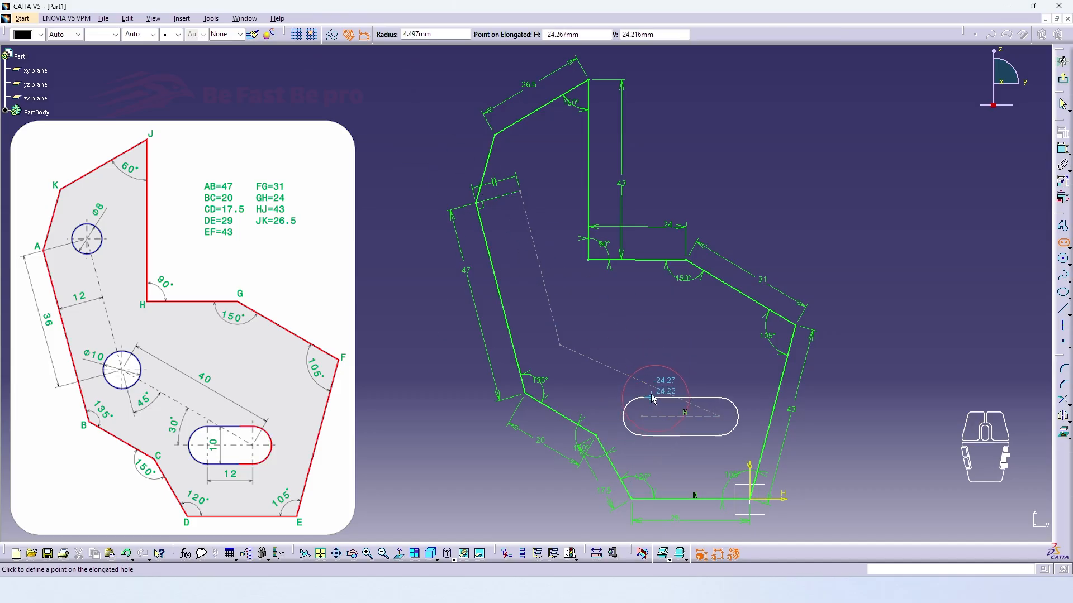
pyautogui.click(650, 400)
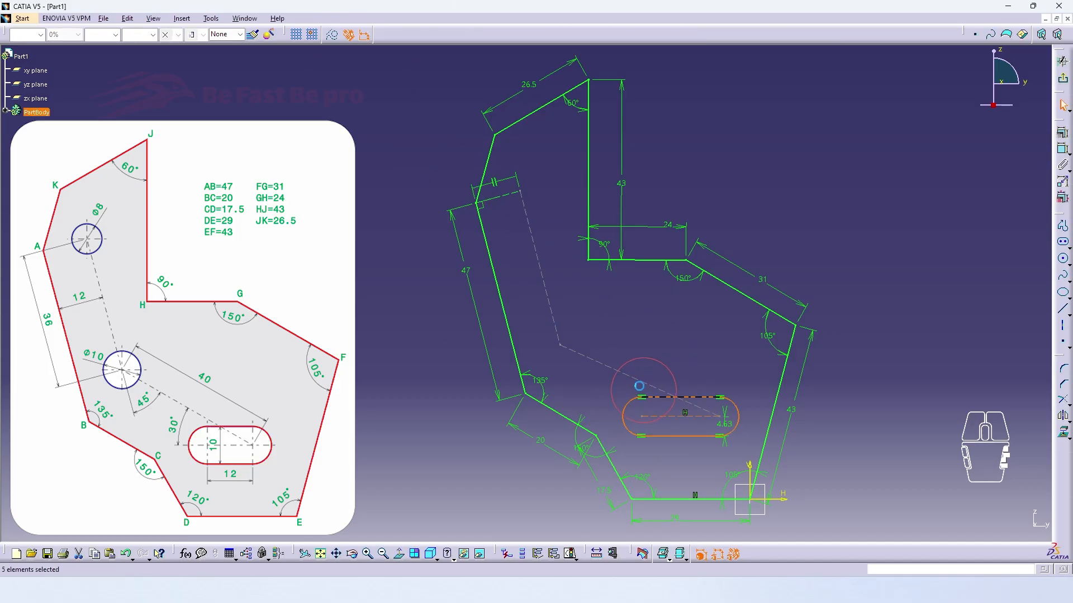
# Sketch a circle about 11.2 mm in diameter where the construction lines meet, and one about 8.6 mm at the first line's upper end
pyautogui.click(1063, 259)
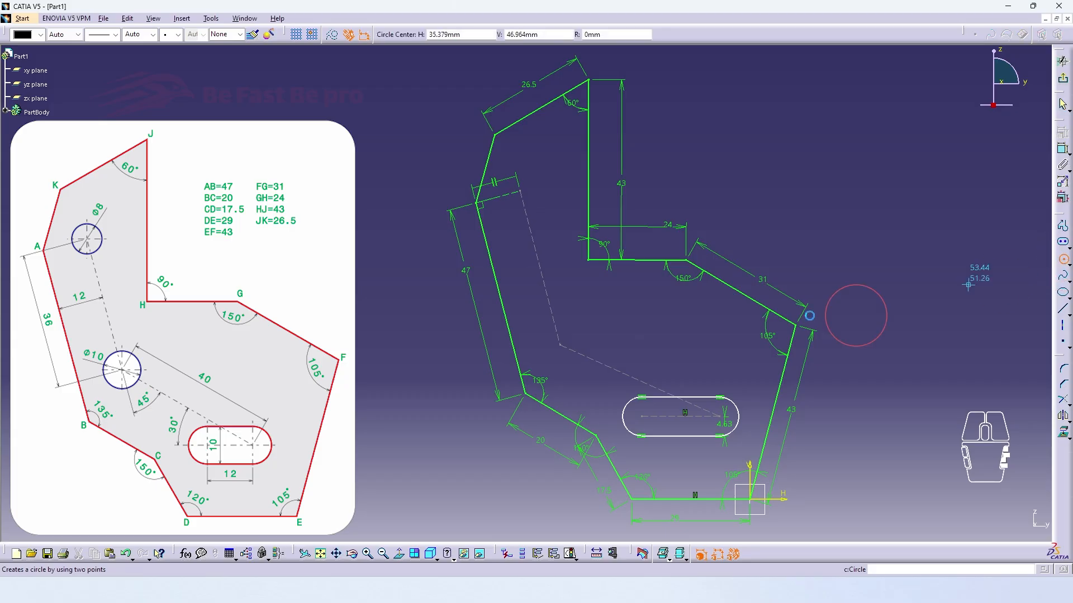
pyautogui.click(559, 344)
pyautogui.click(579, 332)
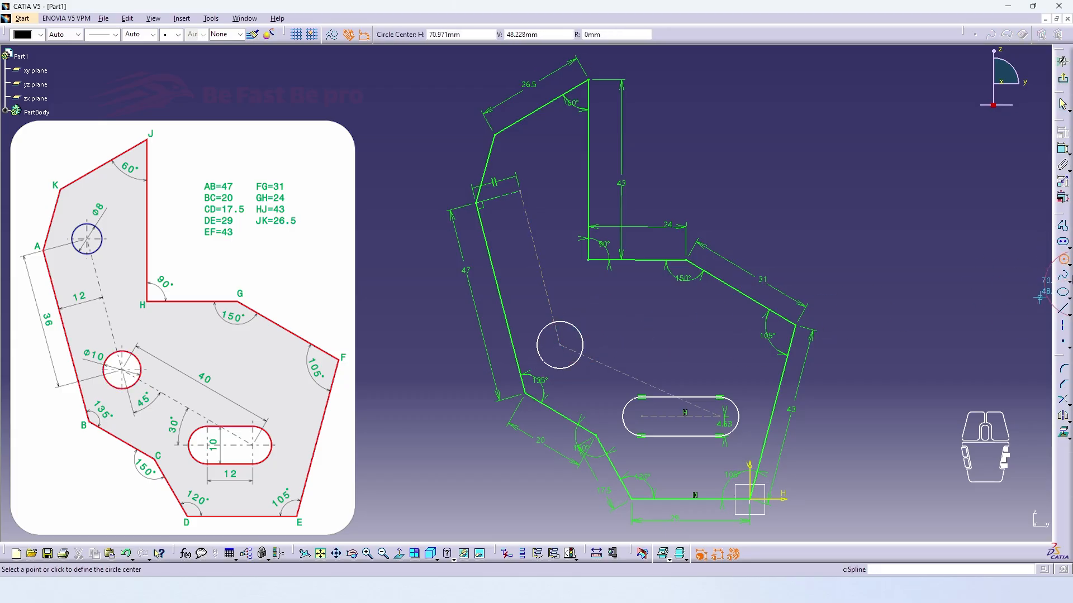
pyautogui.click(520, 191)
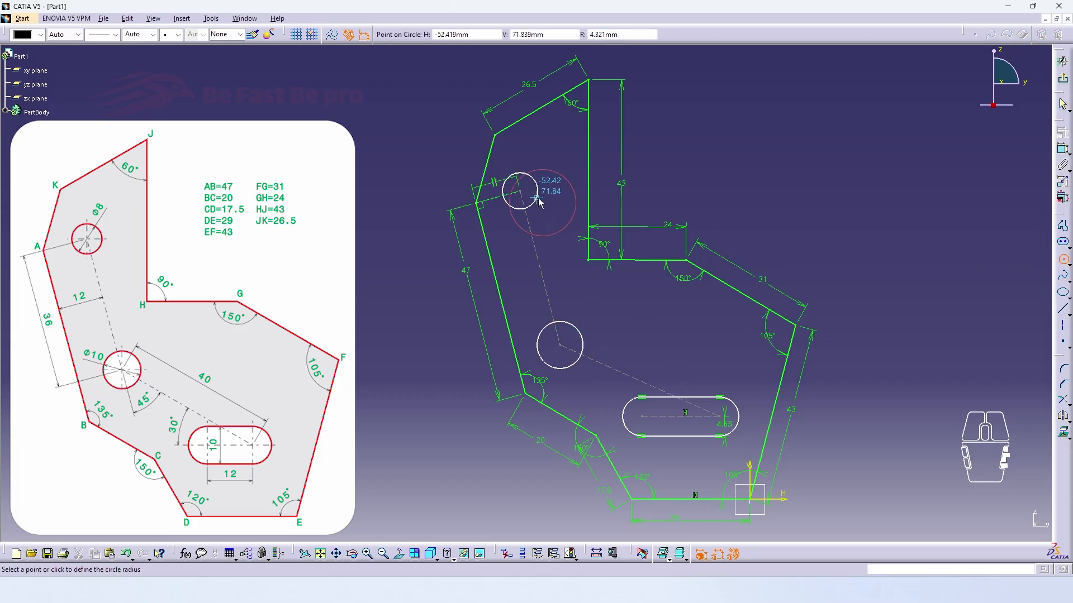
pyautogui.click(537, 196)
# Dimension the diameters of the upper and lower circles, placing each value beside its circle
pyautogui.click(1063, 152)
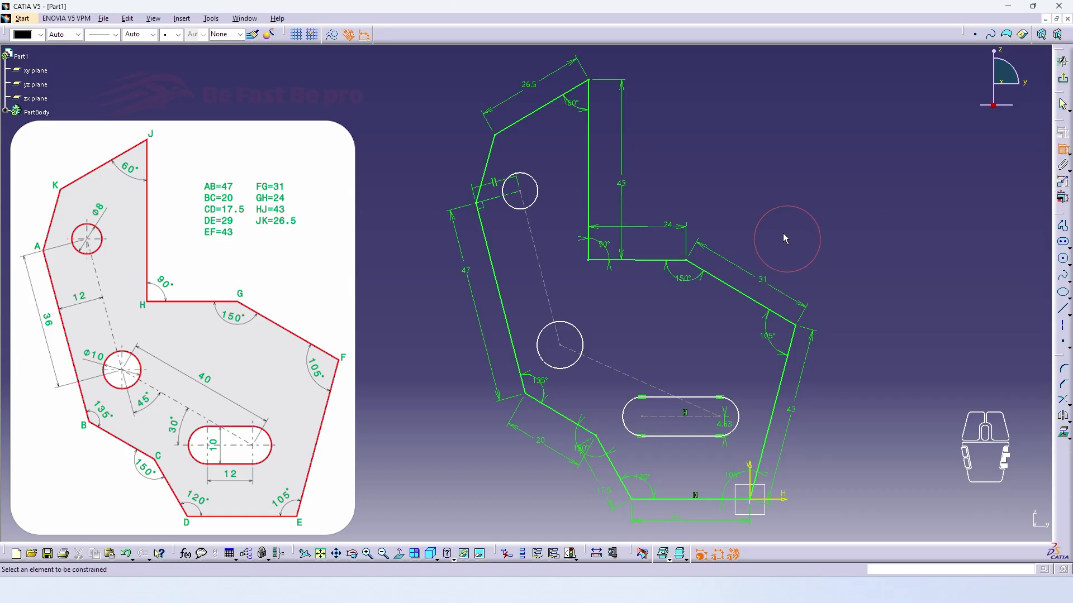
pyautogui.click(536, 182)
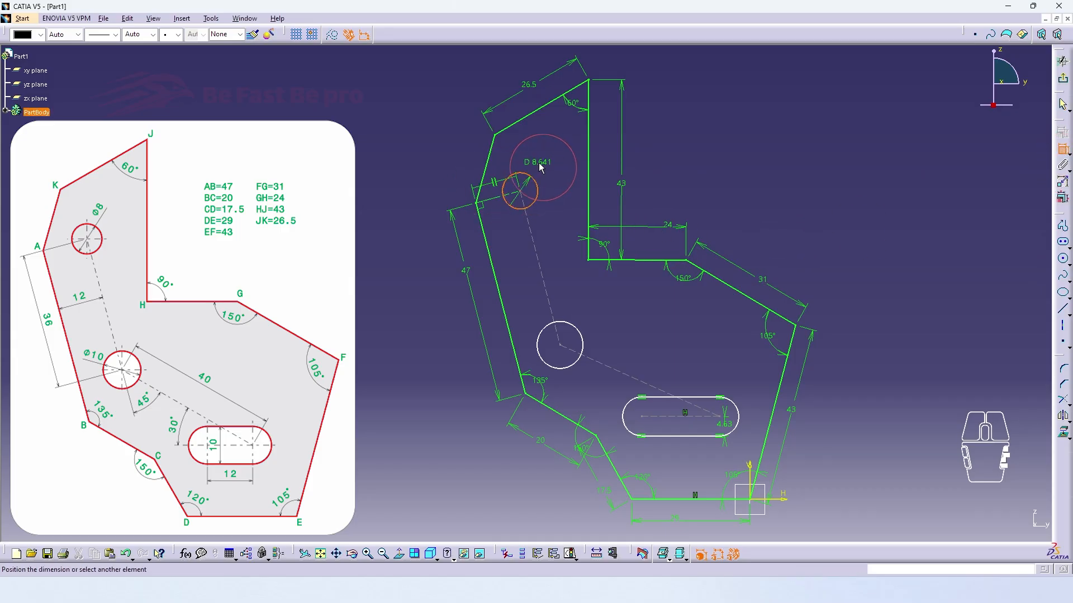
pyautogui.click(541, 167)
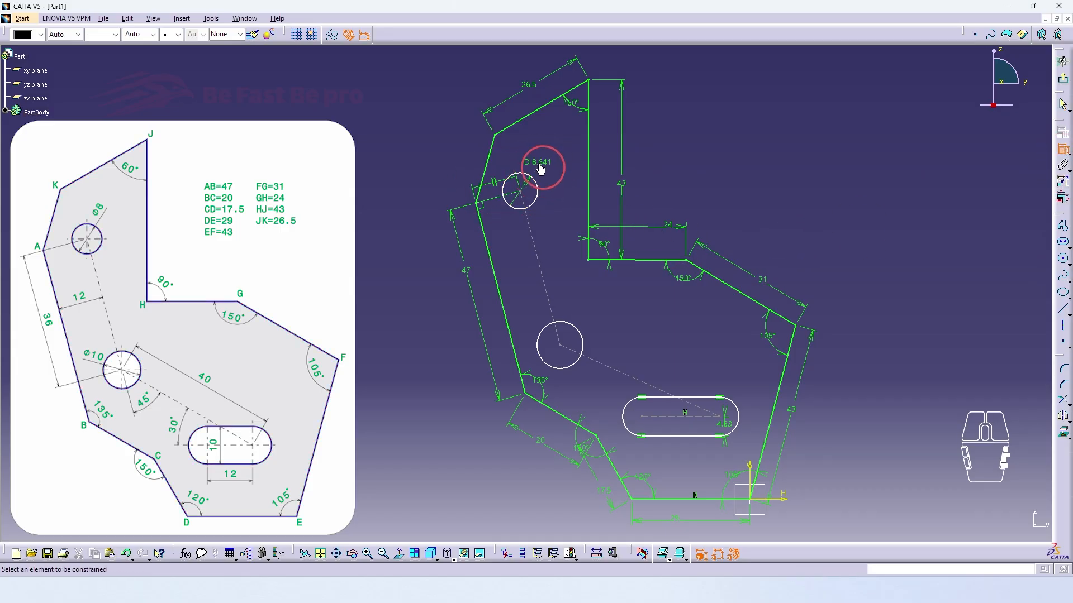
pyautogui.click(541, 334)
pyautogui.click(533, 322)
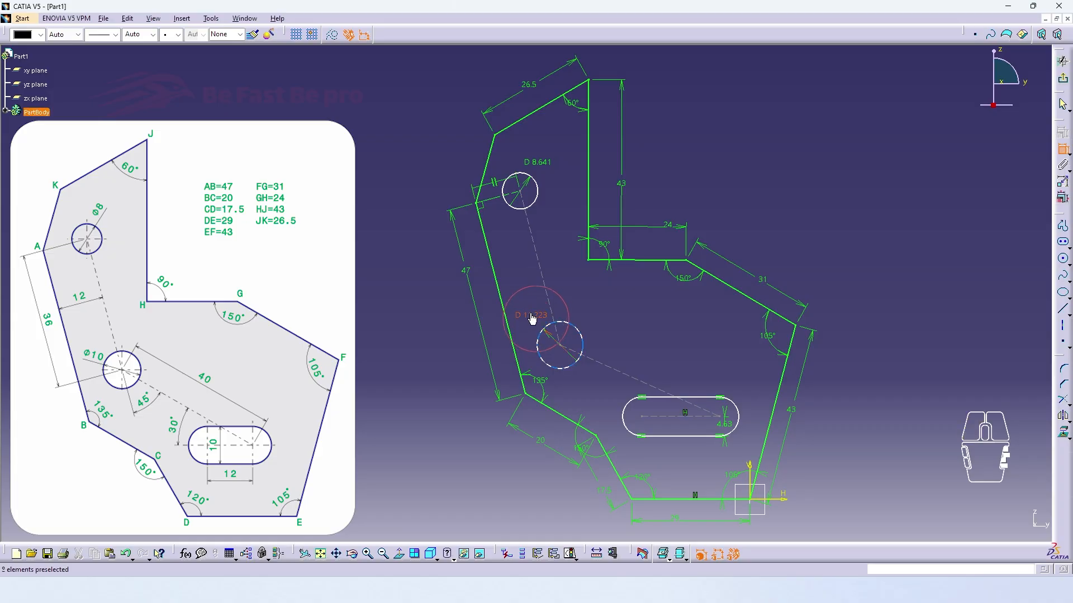
# Dimension the angle between the slot axis and the sloping construction line, and add the angle between both construction lines as a reference dimension
pyautogui.click(663, 418)
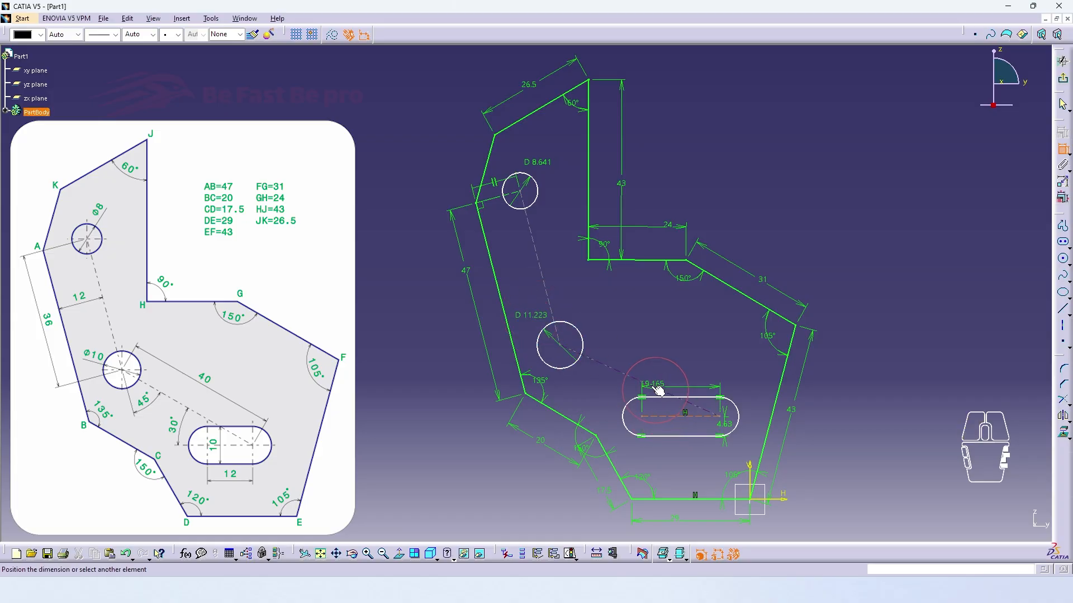
pyautogui.click(658, 389)
pyautogui.click(617, 398)
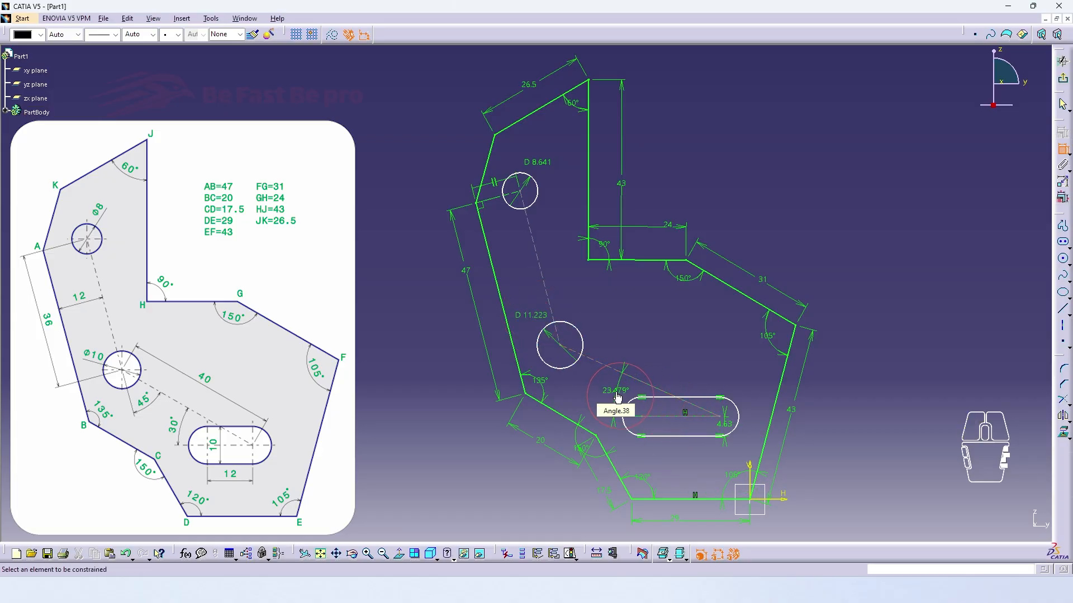
pyautogui.click(548, 307)
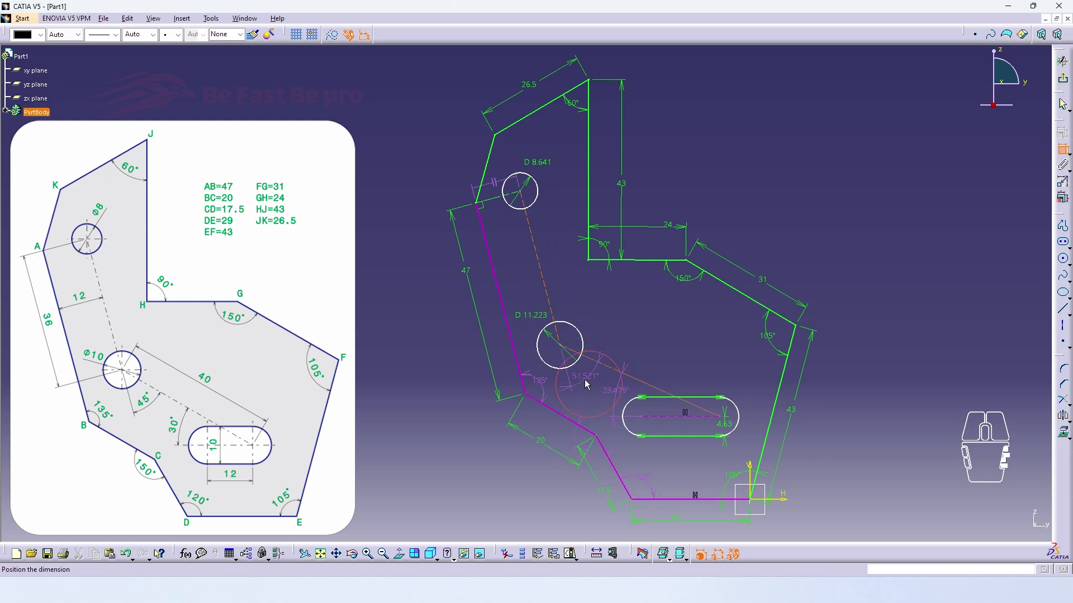
pyautogui.rightClick(586, 385)
pyautogui.click(599, 388)
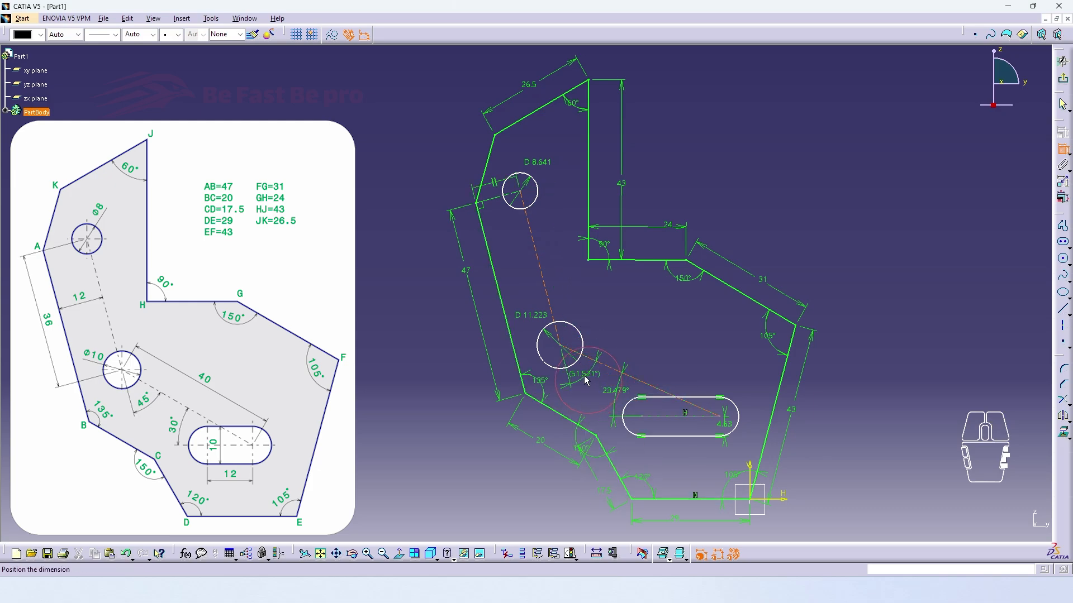
# Dimension the offset between side AB and its parallel construction line, and the slot's centre-to-centre distance below the slot
pyautogui.click(546, 281)
pyautogui.click(499, 291)
pyautogui.click(518, 278)
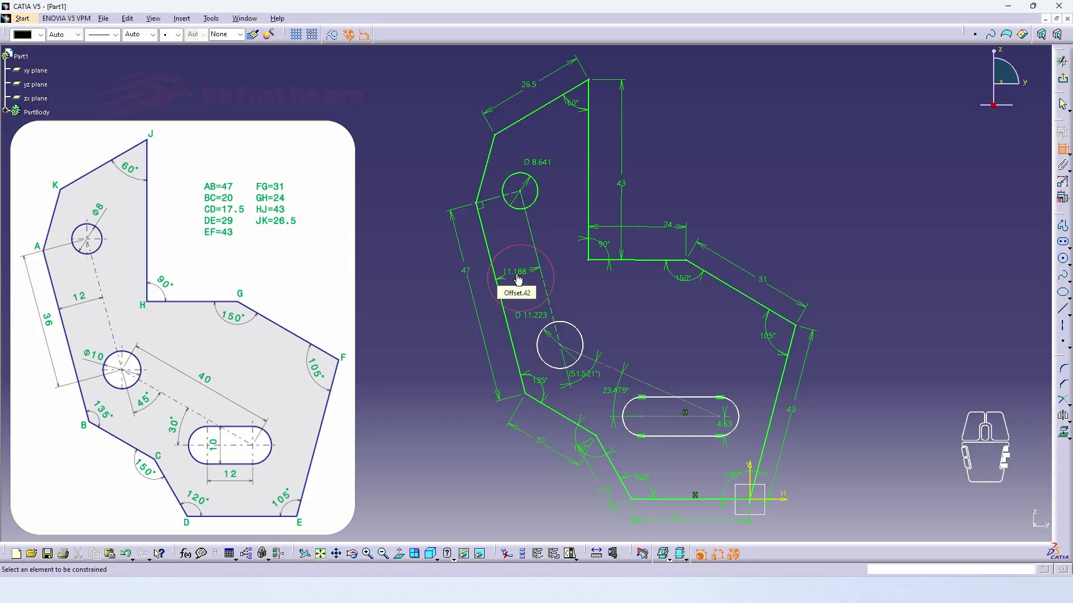
pyautogui.click(676, 417)
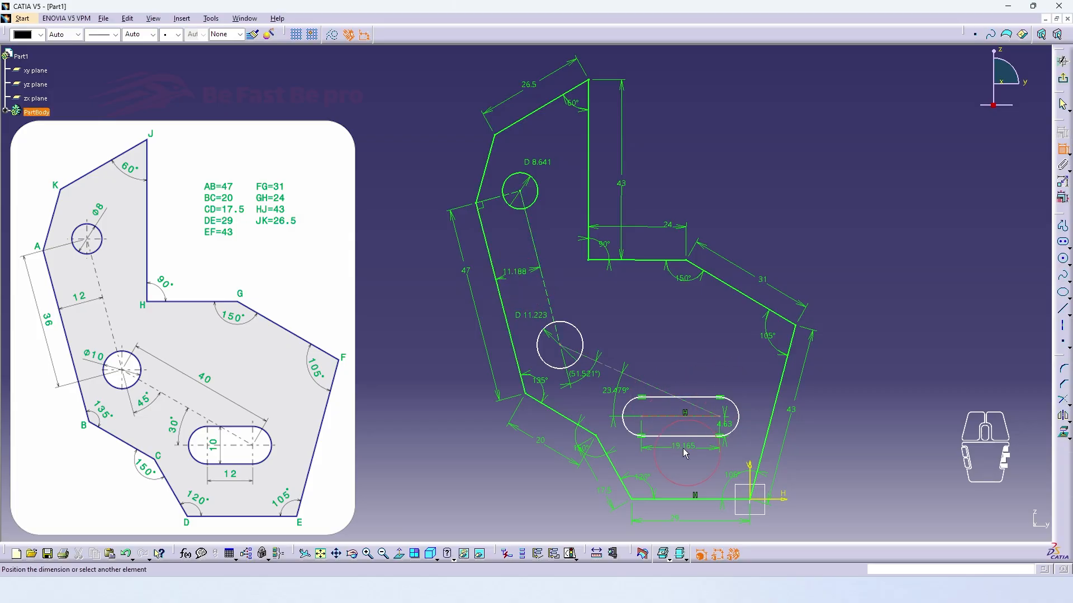
pyautogui.click(680, 457)
# Dimension the slot's width between its two straight sides and delete its radius dimension
pyautogui.click(727, 410)
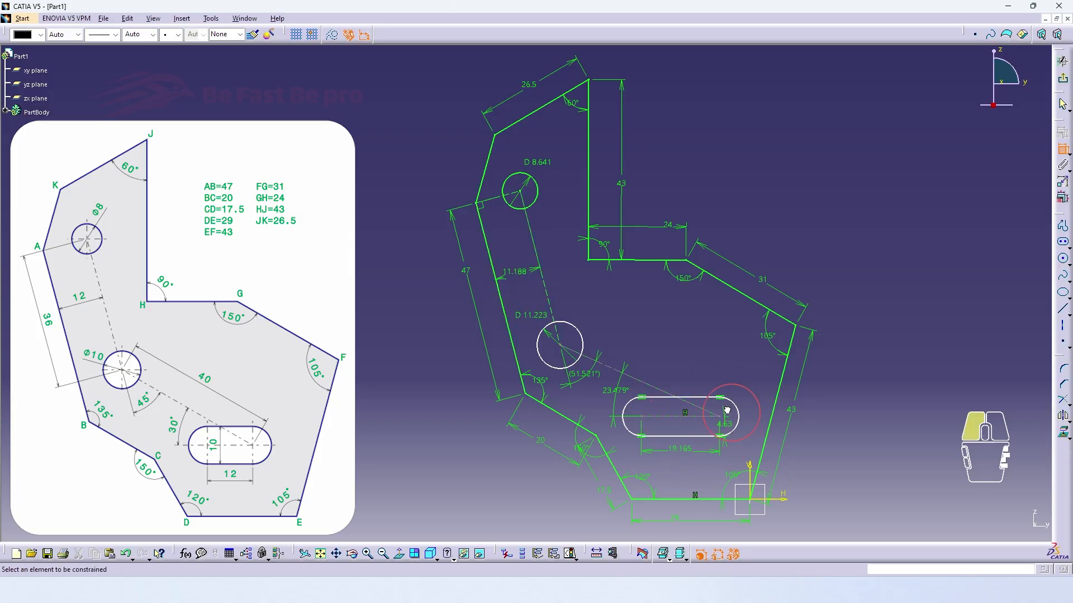
pyautogui.click(663, 398)
pyautogui.click(659, 437)
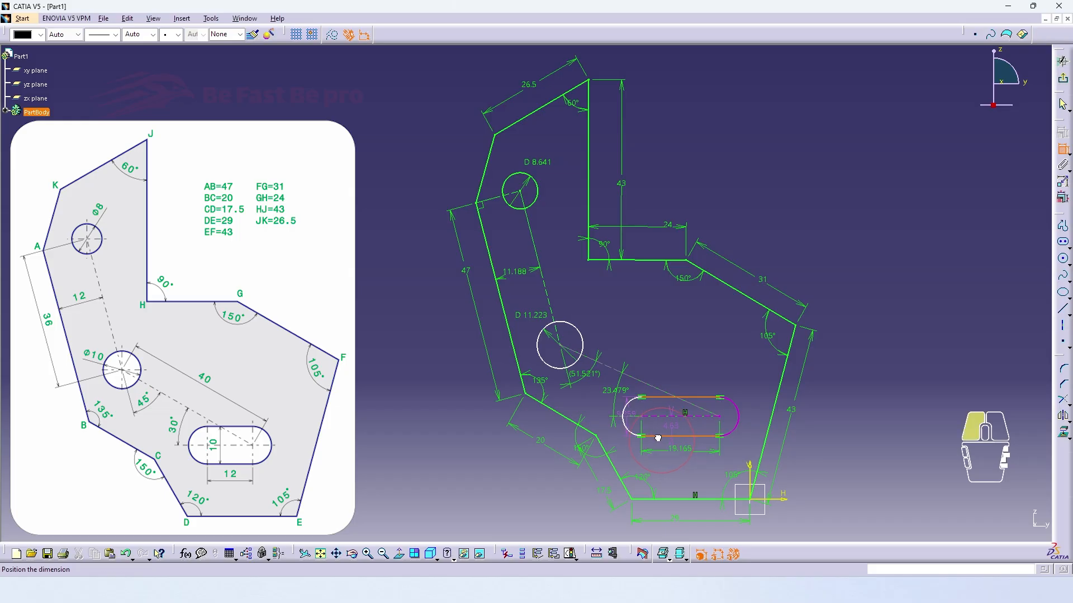
pyautogui.click(657, 411)
pyautogui.rightClick(674, 430)
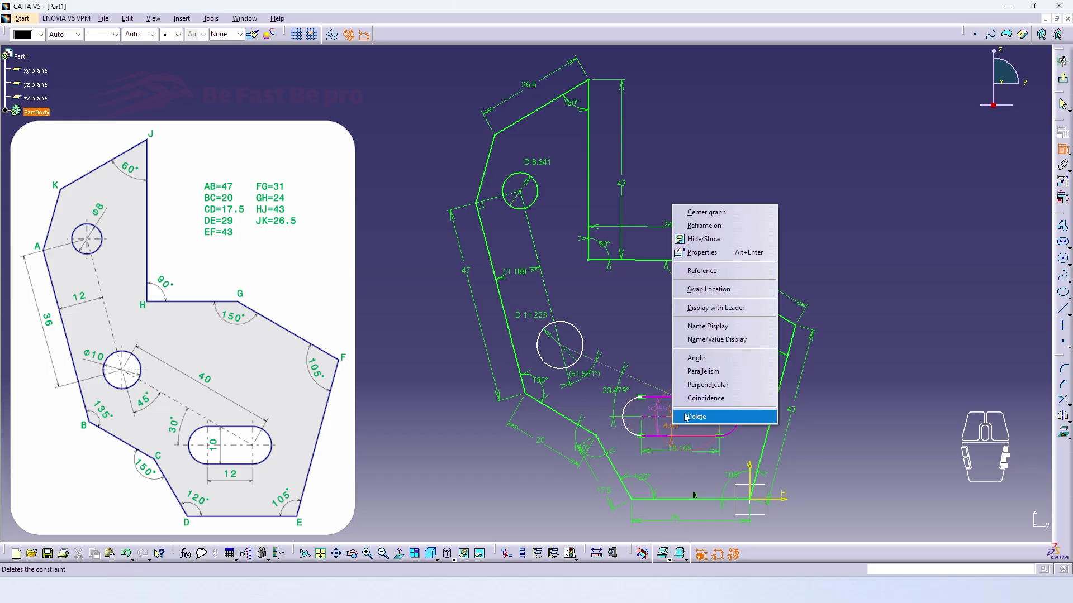
pyautogui.click(707, 416)
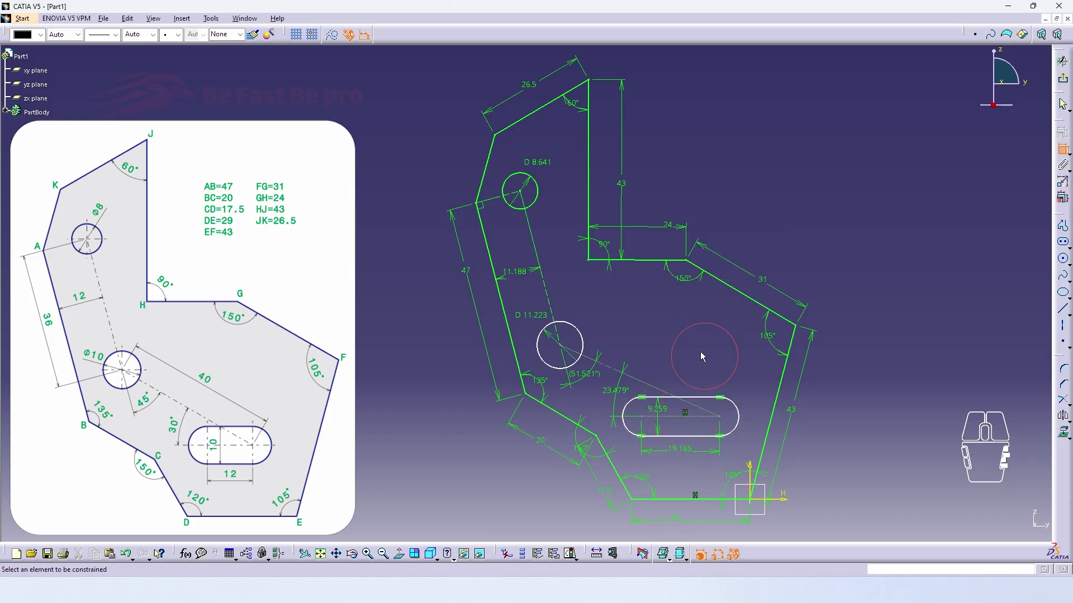
# Dimension the lengths of the sloping construction line and of the one parallel to side AB
pyautogui.click(650, 384)
pyautogui.click(546, 292)
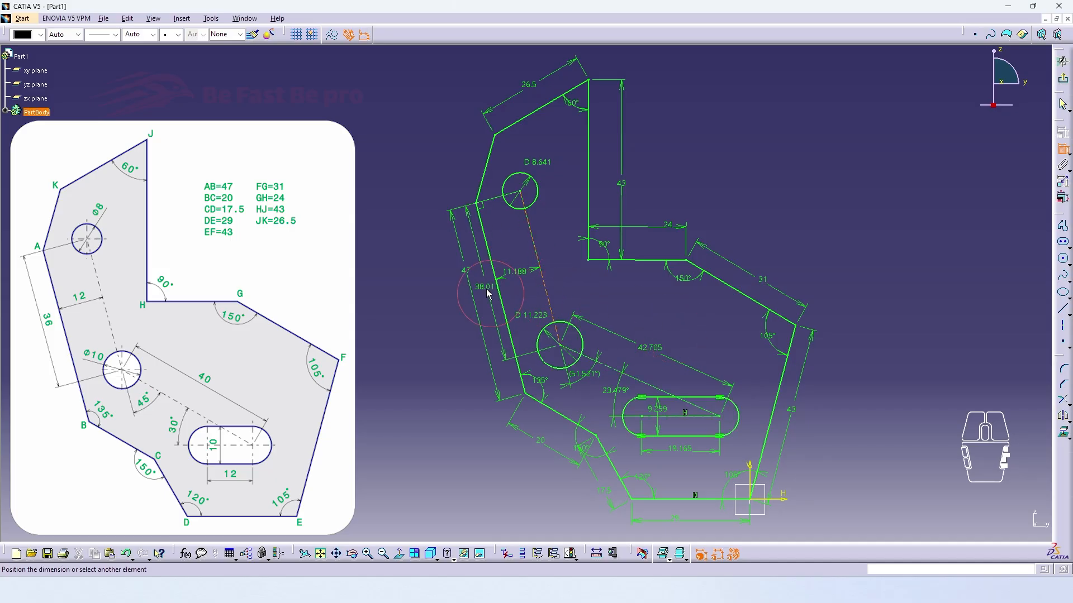
pyautogui.click(487, 293)
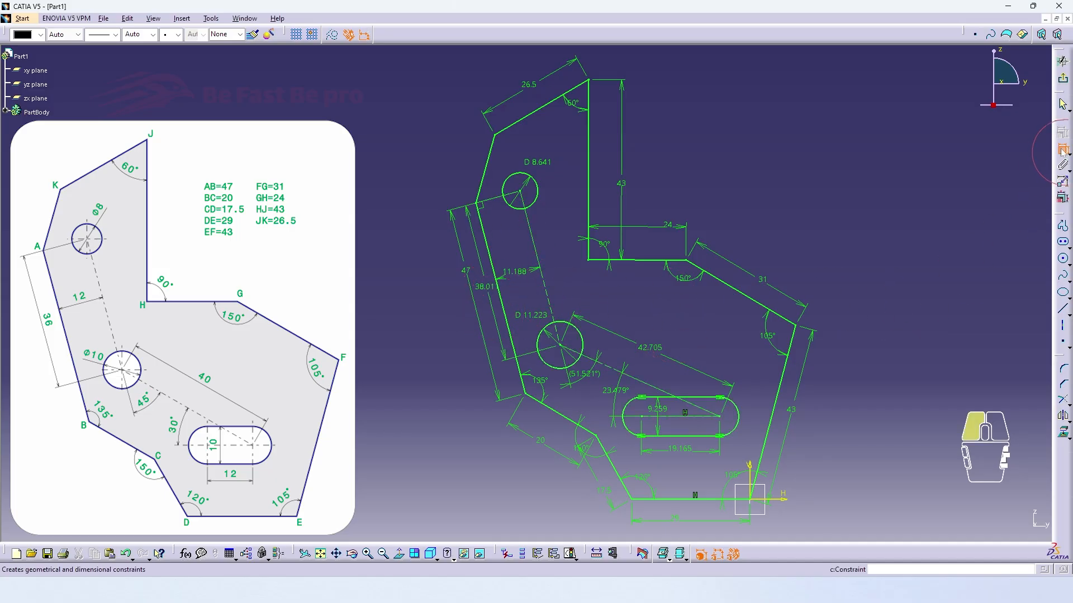
# In Edit Multi-Constraint, set the length of the construction line parallel to AB to 36 mm and the sloping one to 40 mm
pyautogui.click(1061, 197)
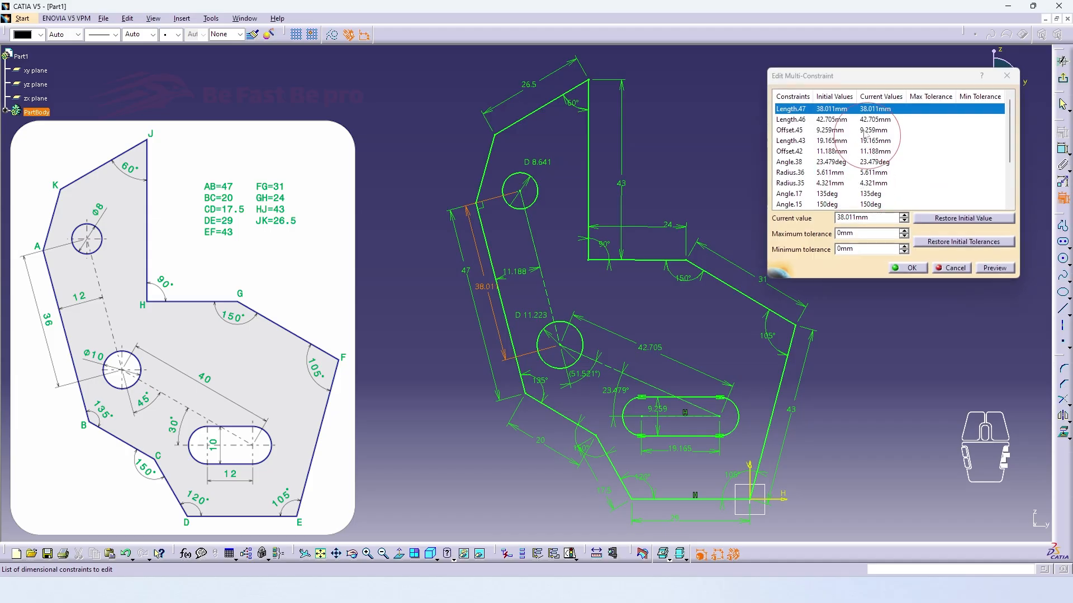
pyautogui.click(875, 112)
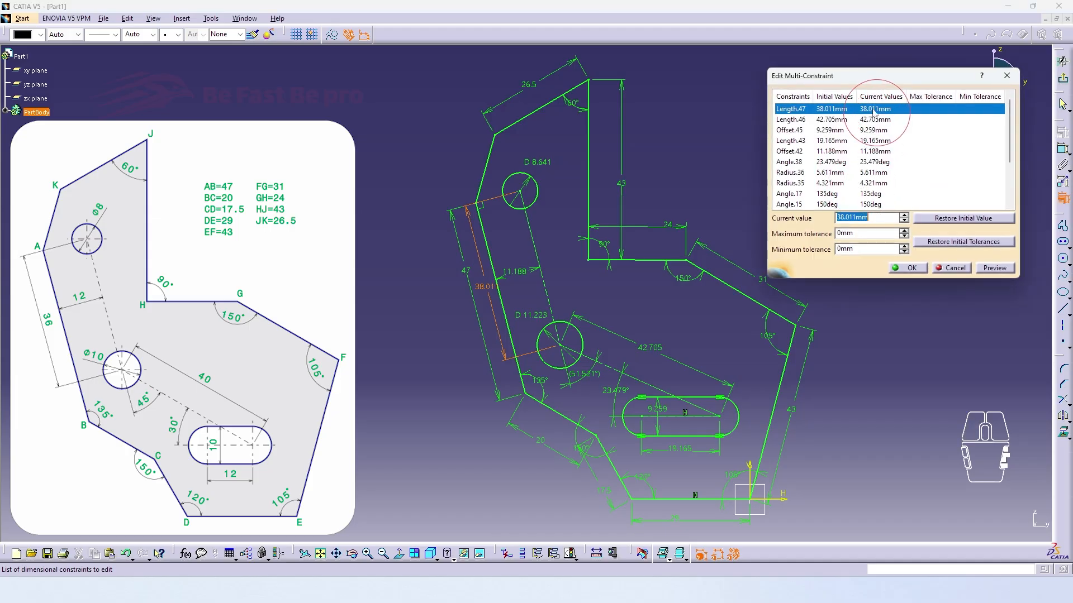
pyautogui.write('36')
pyautogui.press('Return')
pyautogui.click(873, 119)
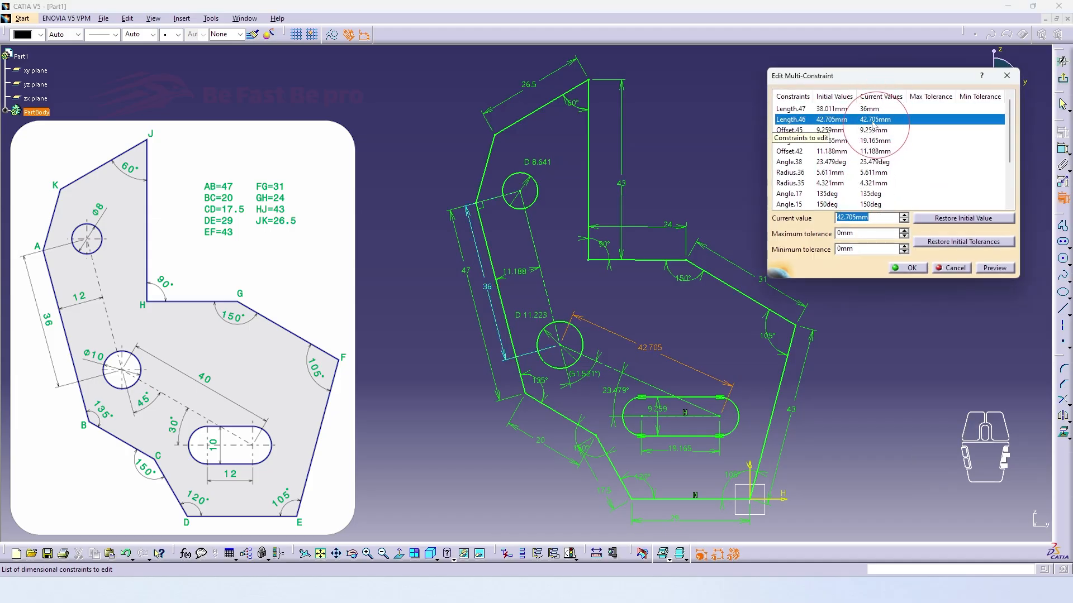
pyautogui.write('40')
pyautogui.press('Return')
# Set the slot's width to 10 mm and its centre-to-centre distance to 12 mm
pyautogui.click(873, 129)
pyautogui.write('10')
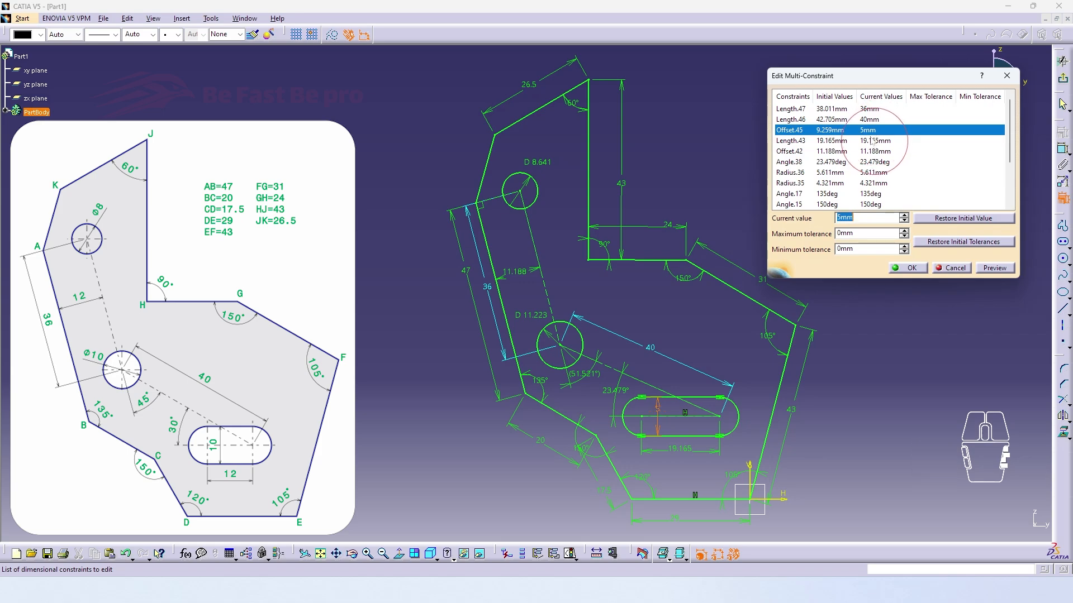
pyautogui.write('10')
pyautogui.press('Return')
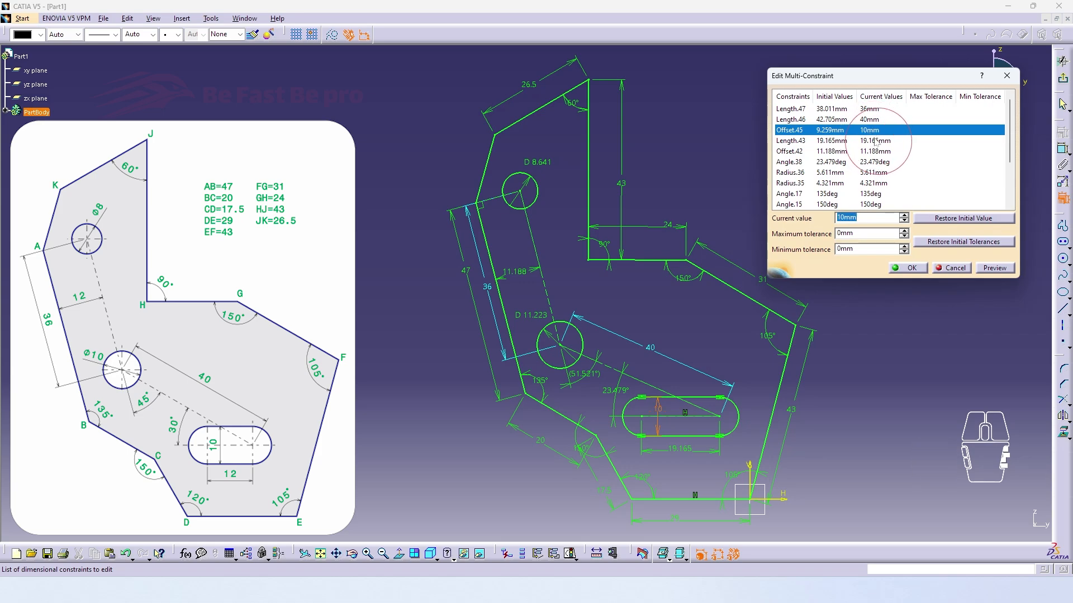
pyautogui.click(875, 141)
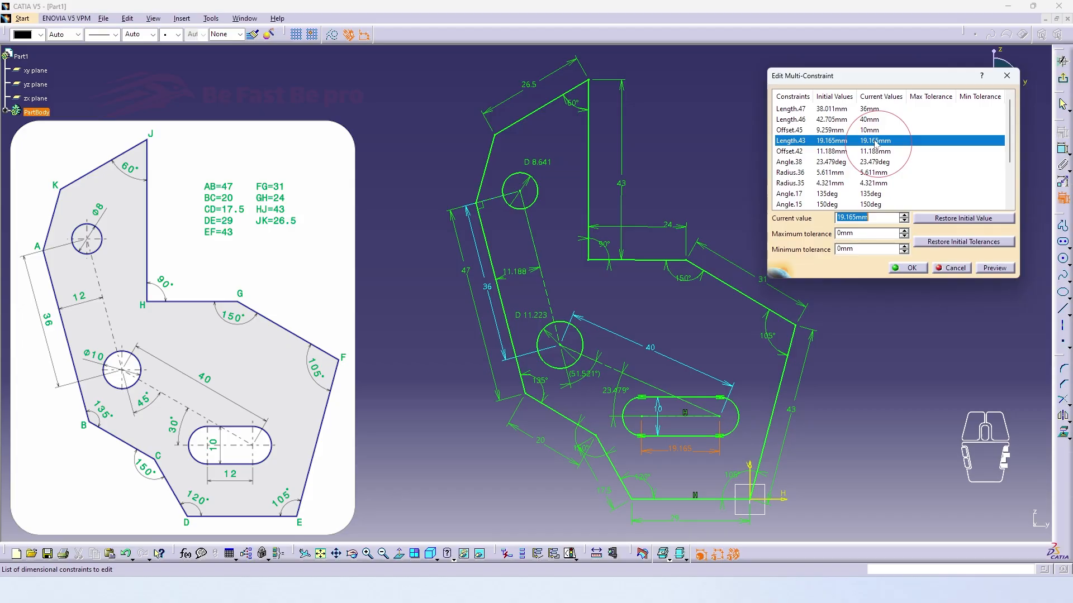
pyautogui.write('12')
pyautogui.press('Return')
# Set the construction line's offset from side AB to 12 mm and the sloping line's angle to the slot axis to 30°
pyautogui.click(871, 152)
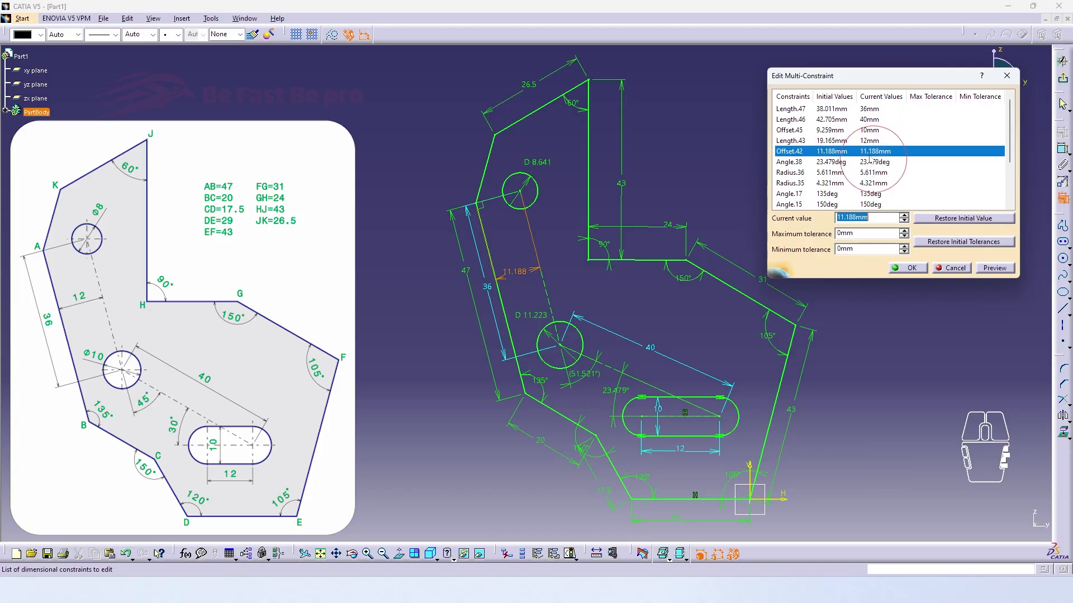
pyautogui.write('12')
pyautogui.press('Return')
pyautogui.click(872, 161)
pyautogui.write('3')
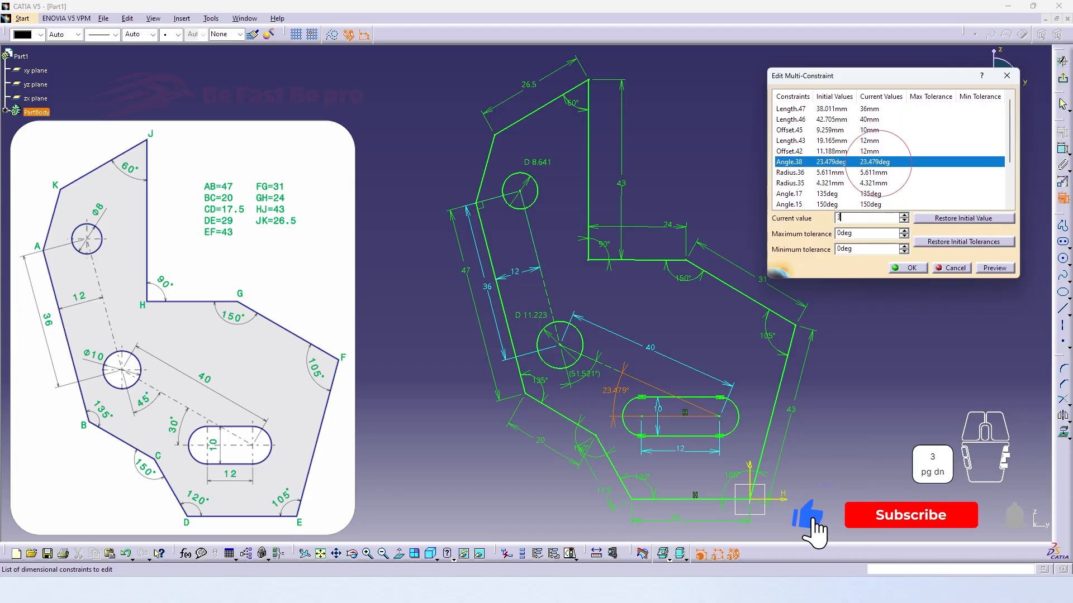
pyautogui.write('0')
pyautogui.press('Return')
# Set the lower circle's radius to 10/2 mm and the upper circle's radius to 8/2 mm, and apply all edited constraints
pyautogui.click(874, 175)
pyautogui.write('10/')
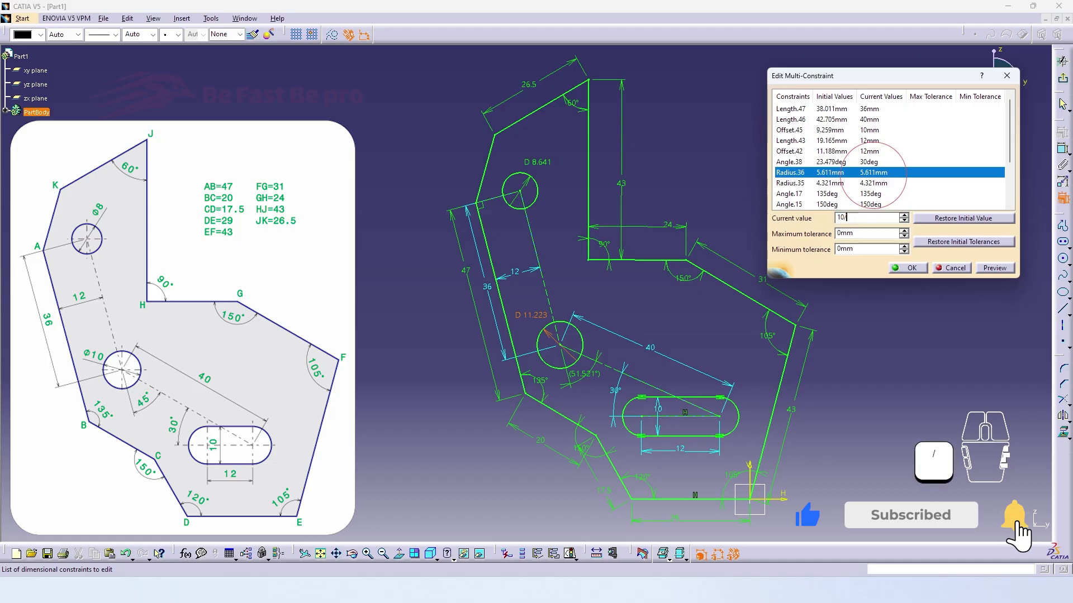
pyautogui.click(871, 182)
pyautogui.write('8')
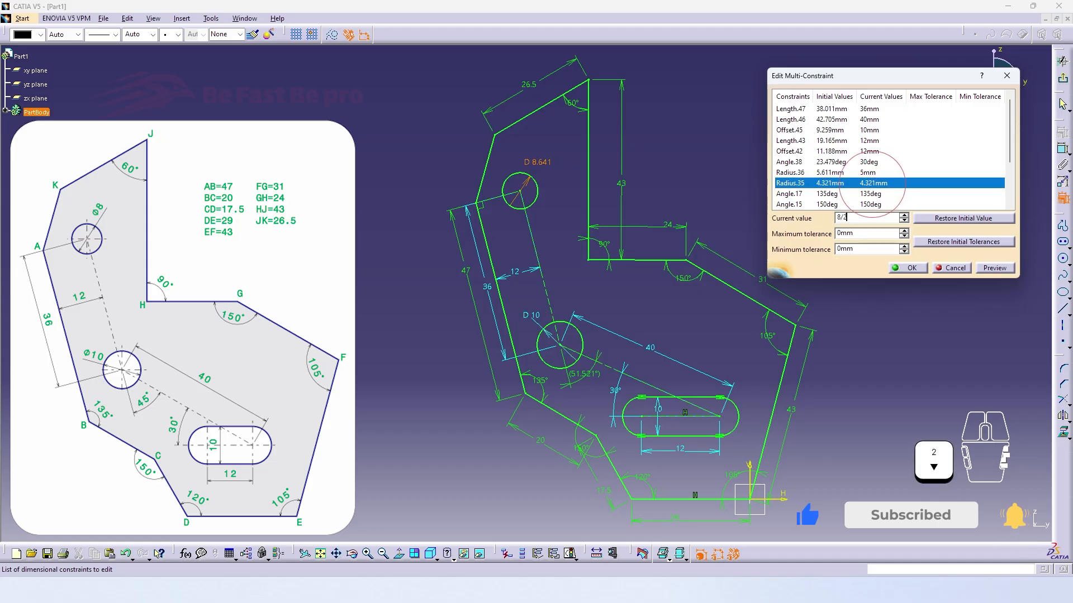
pyautogui.write('/2')
pyautogui.press('Return')
pyautogui.click(869, 194)
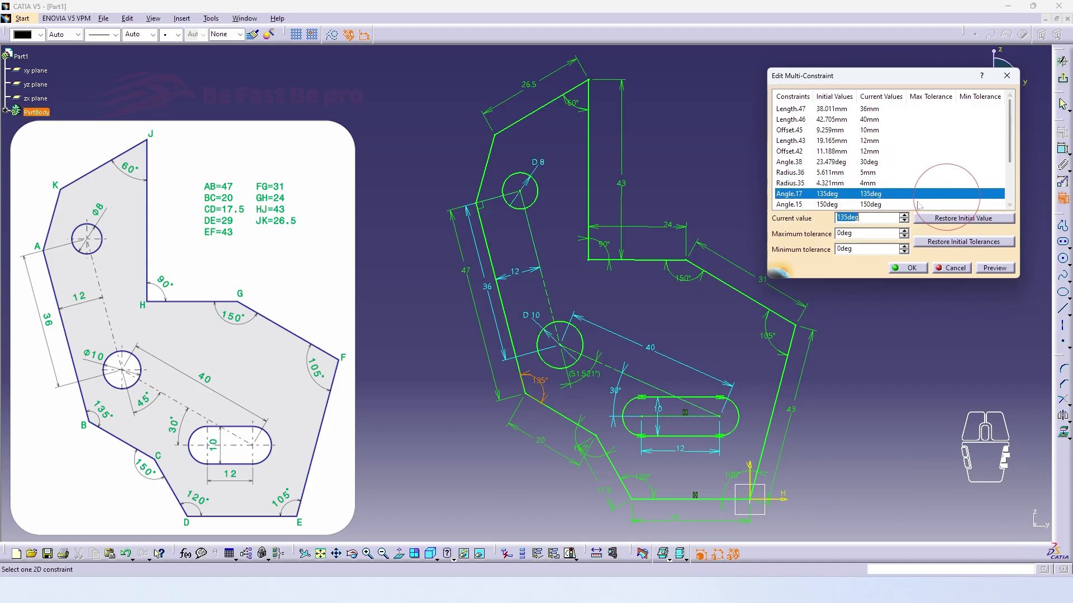
pyautogui.click(906, 268)
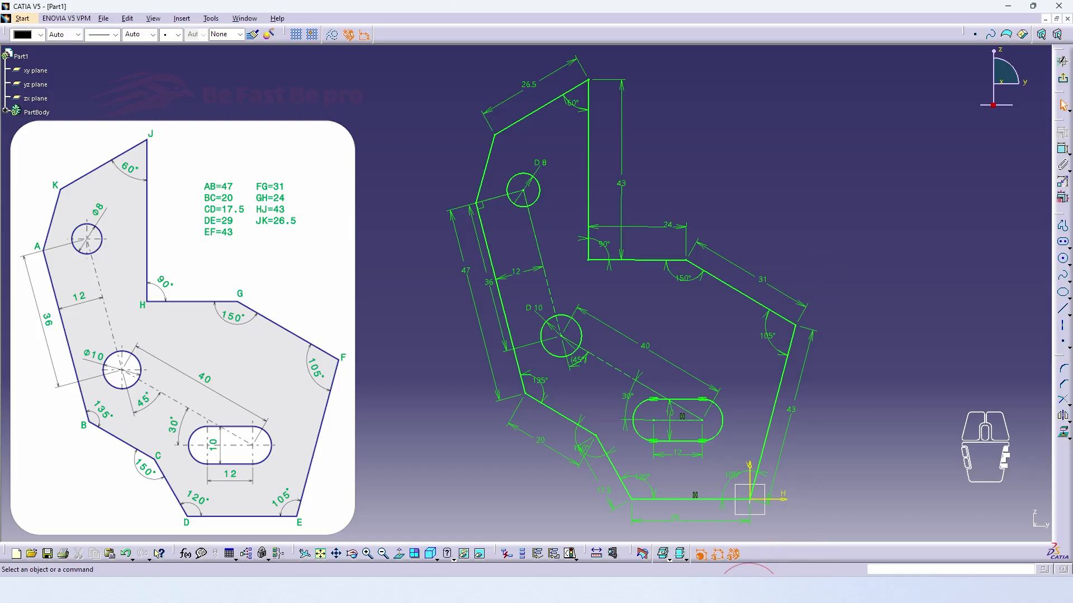
# Identify side AB's length constraint and set its entry, Length.18, to 50 mm in the DesignTable1.txt file in Notepad
pyautogui.click(755, 573)
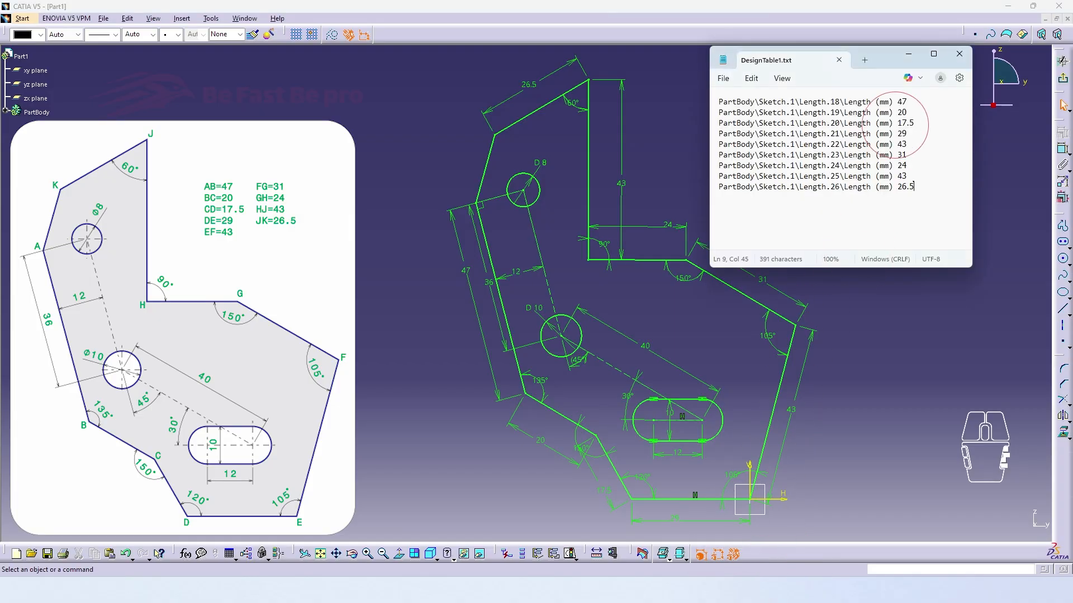
pyautogui.click(463, 285)
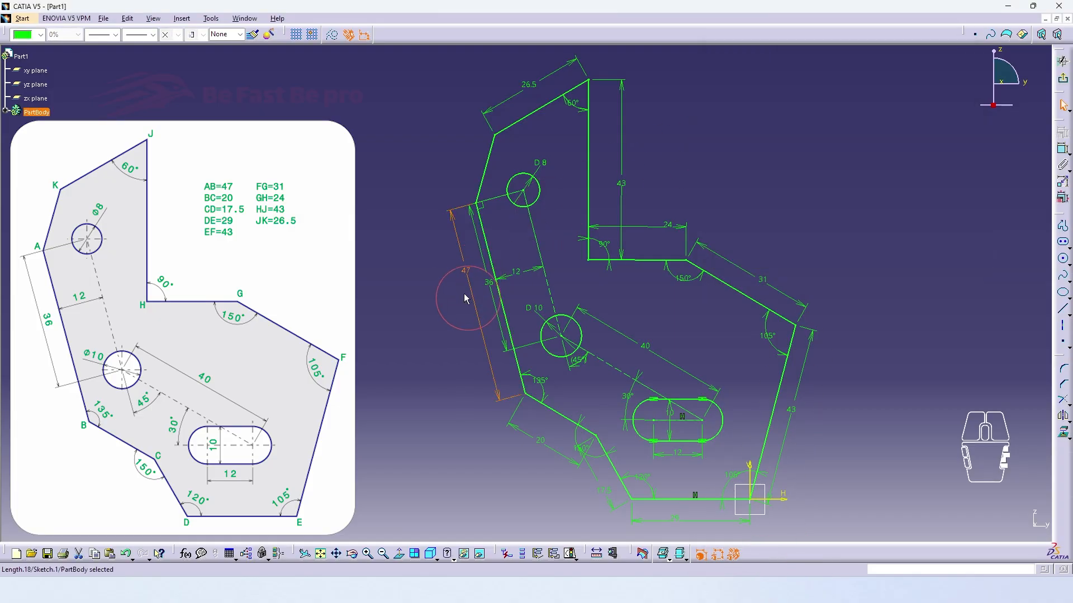
pyautogui.click(742, 584)
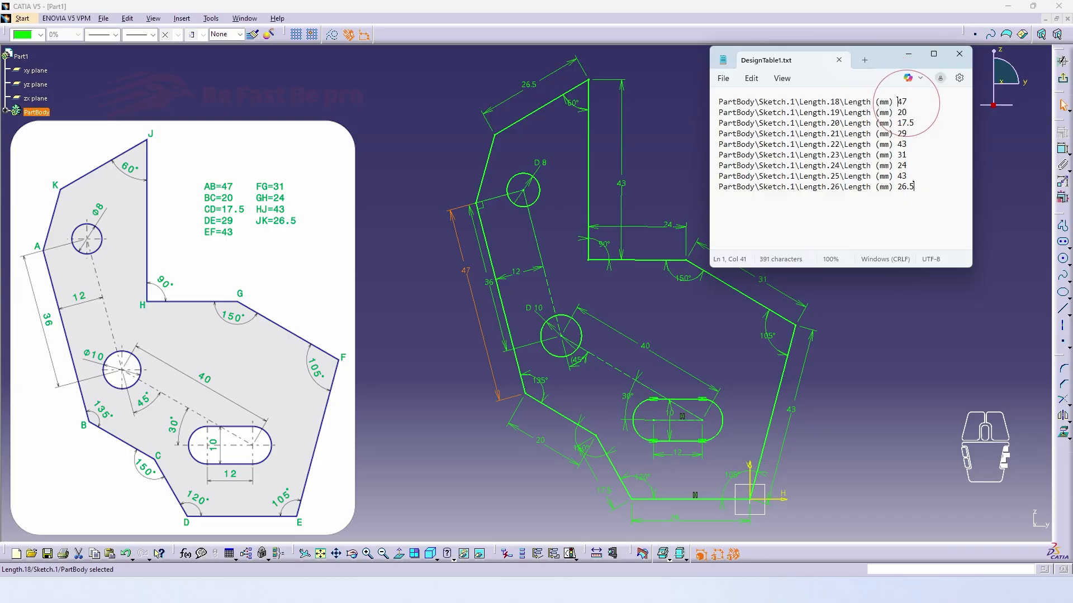
pyautogui.moveTo(898, 102); pyautogui.dragTo(905, 104)
pyautogui.write('50')
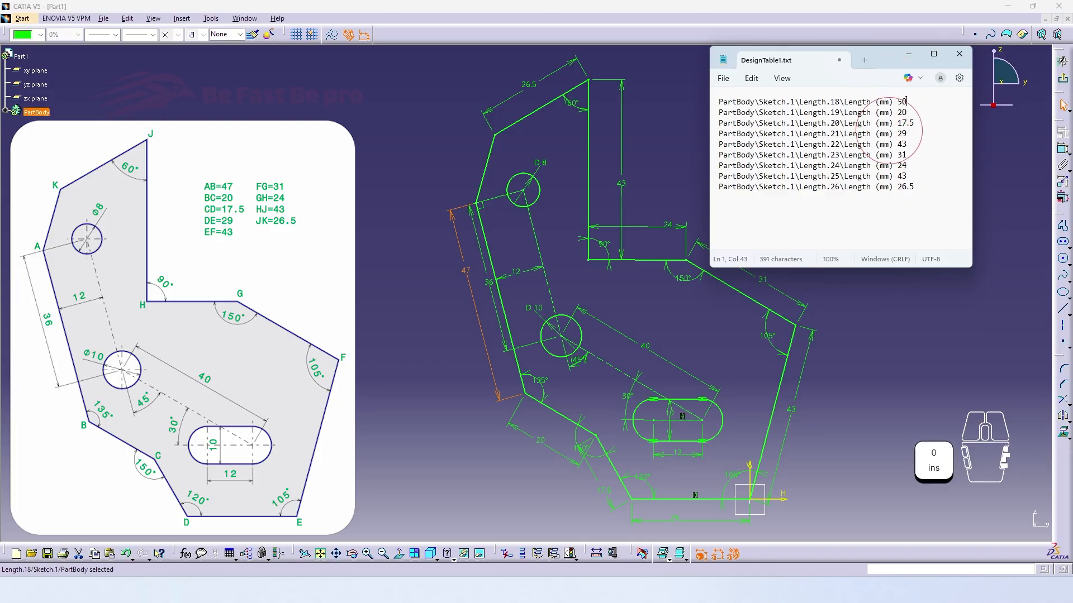
# Save DesignTable1.txt and return to CATIA to synchronize the sketch with it, dismissing the synchronization report
pyautogui.click(870, 144)
pyautogui.click(723, 79)
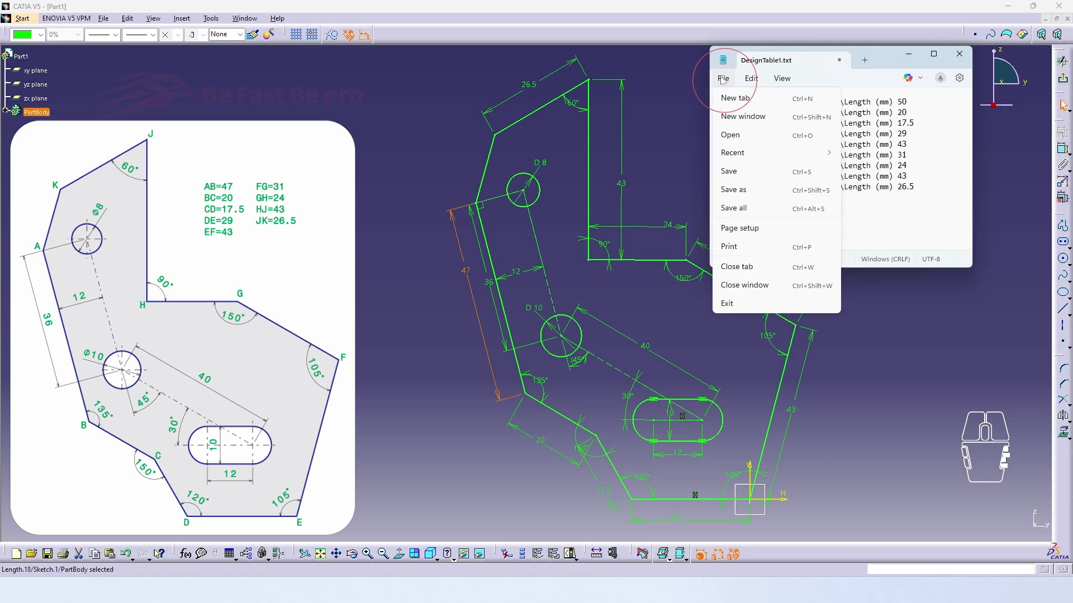
pyautogui.click(732, 170)
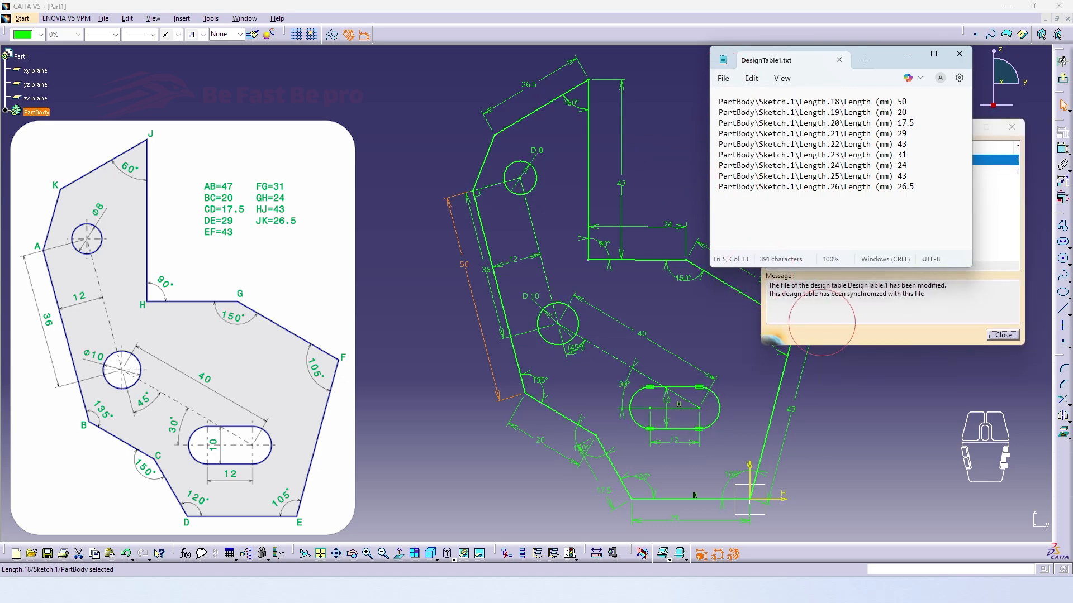
pyautogui.click(822, 321)
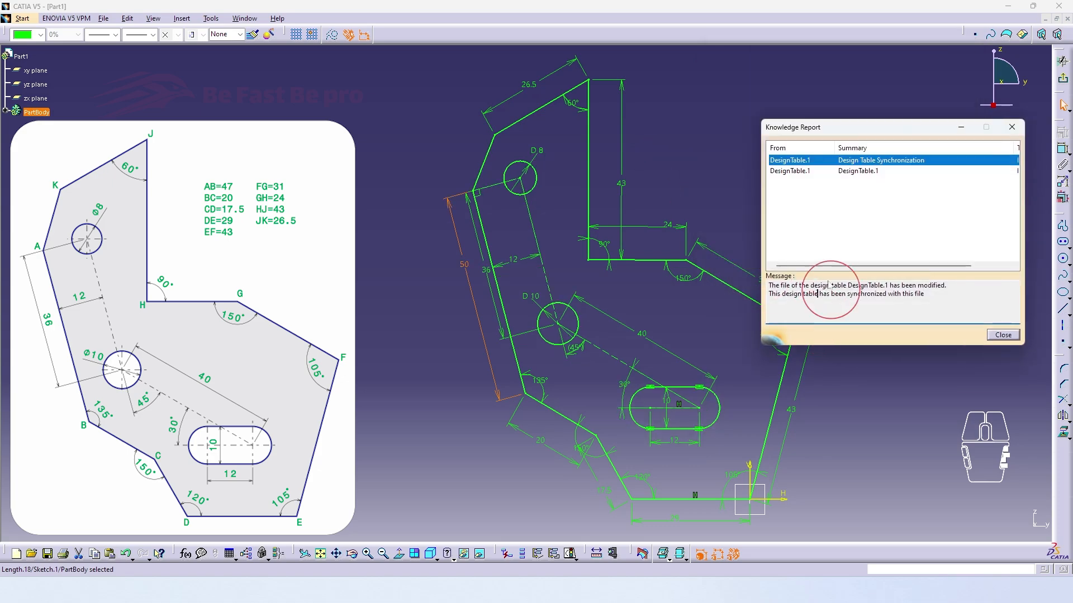
pyautogui.click(990, 335)
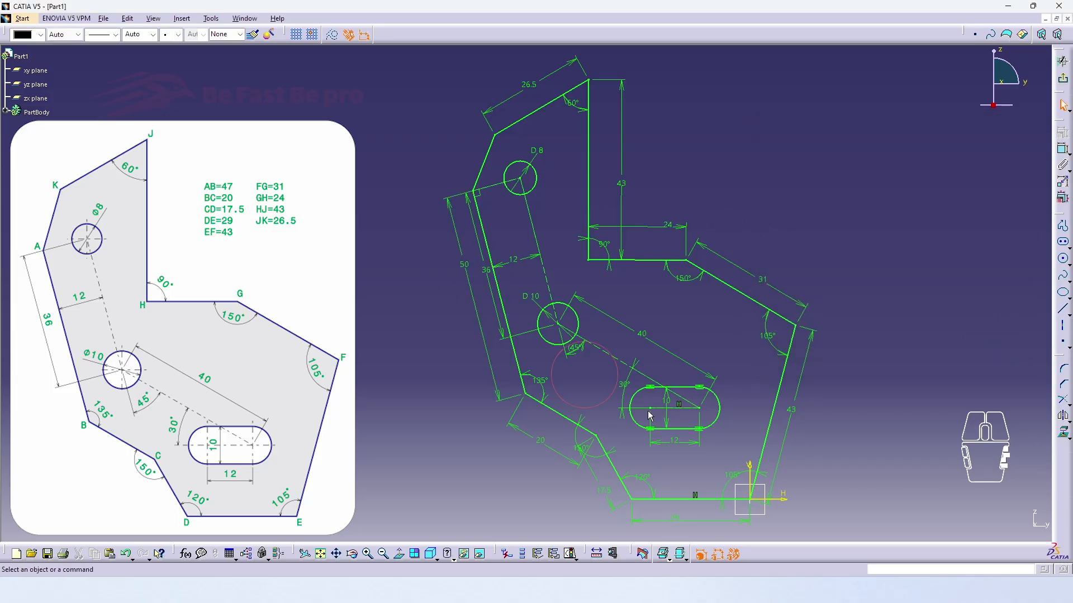
# Switch to Notepad and set side AB's entry, Length.18, to 47 mm in DesignTable1.txt
pyautogui.click(744, 586)
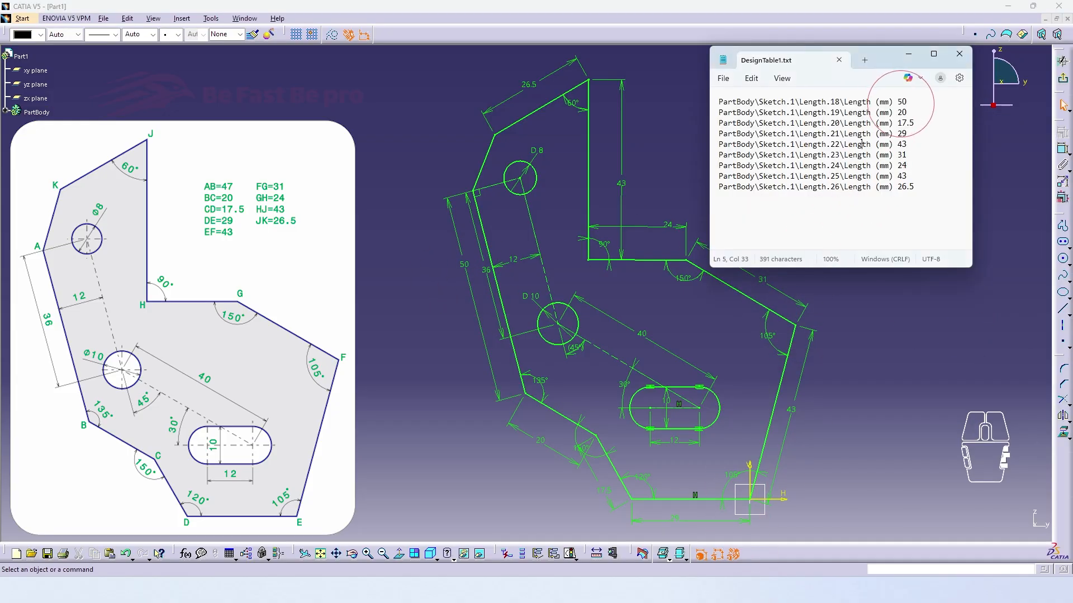
pyautogui.moveTo(898, 102); pyautogui.dragTo(907, 102)
pyautogui.write('47')
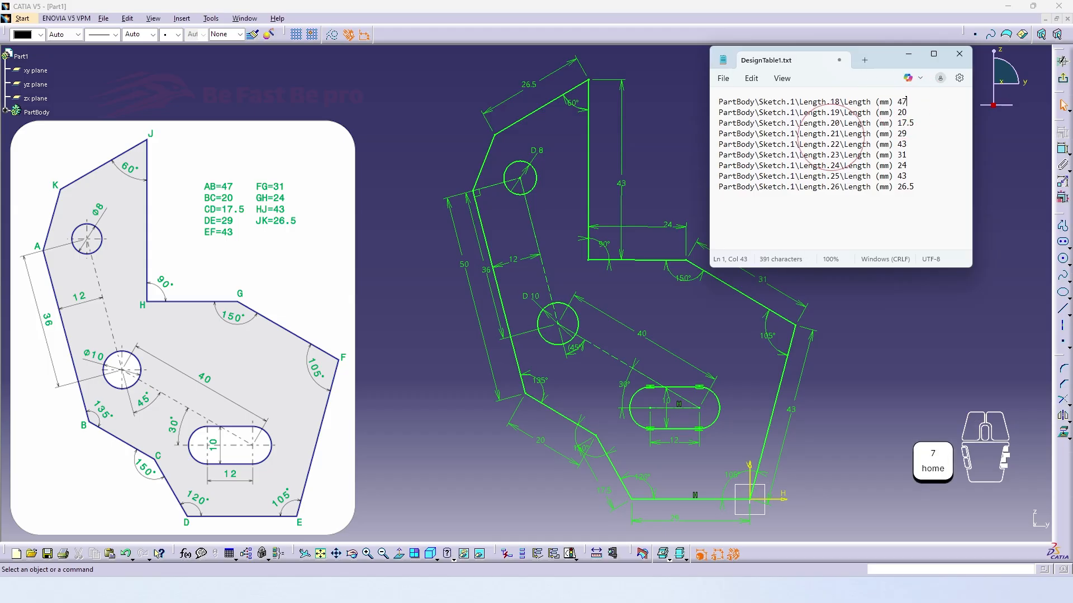
# Save and close the edited design table file, and dismiss the Knowledge Report in CATIA
pyautogui.click(826, 134)
pyautogui.click(723, 78)
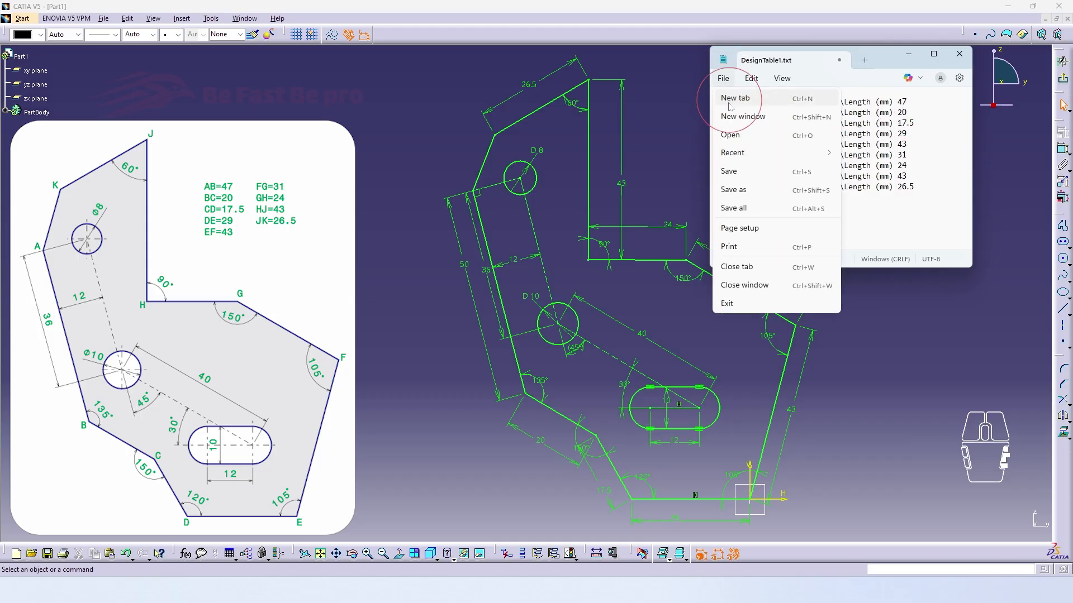
pyautogui.click(746, 172)
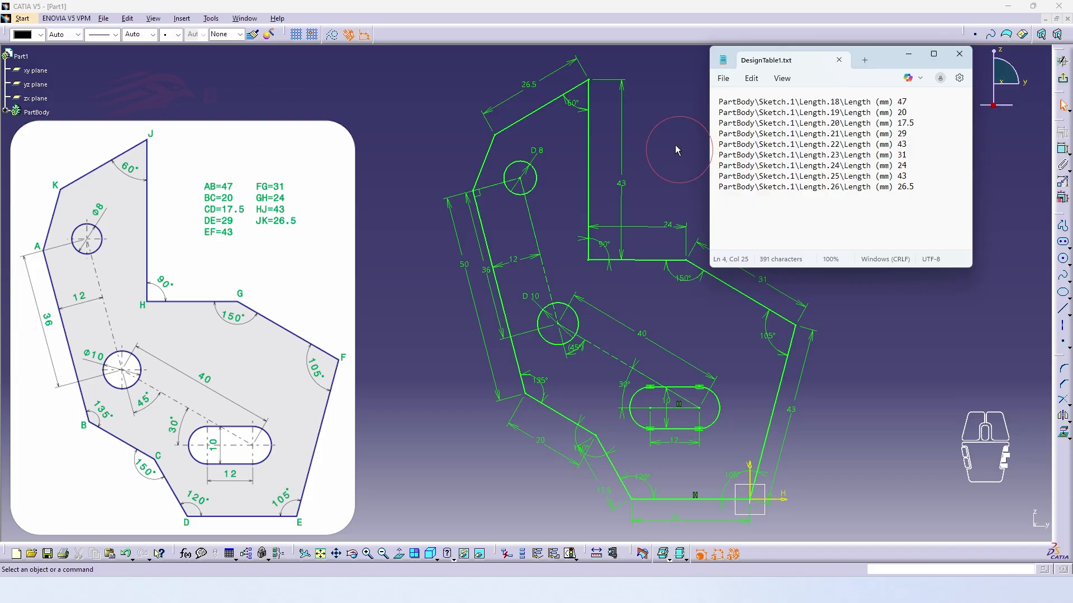
pyautogui.click(957, 55)
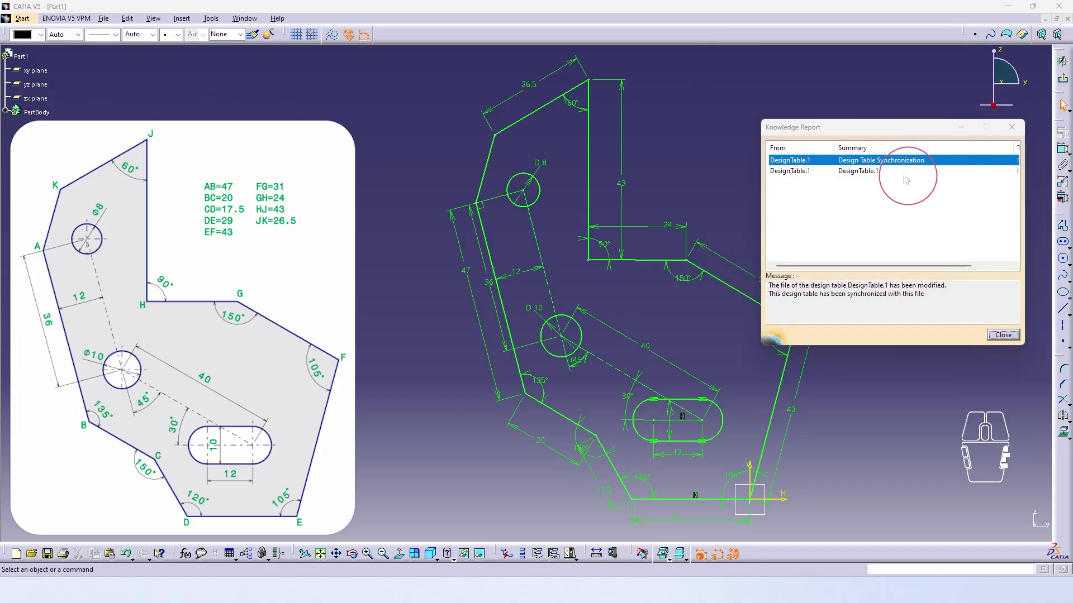
pyautogui.click(997, 329)
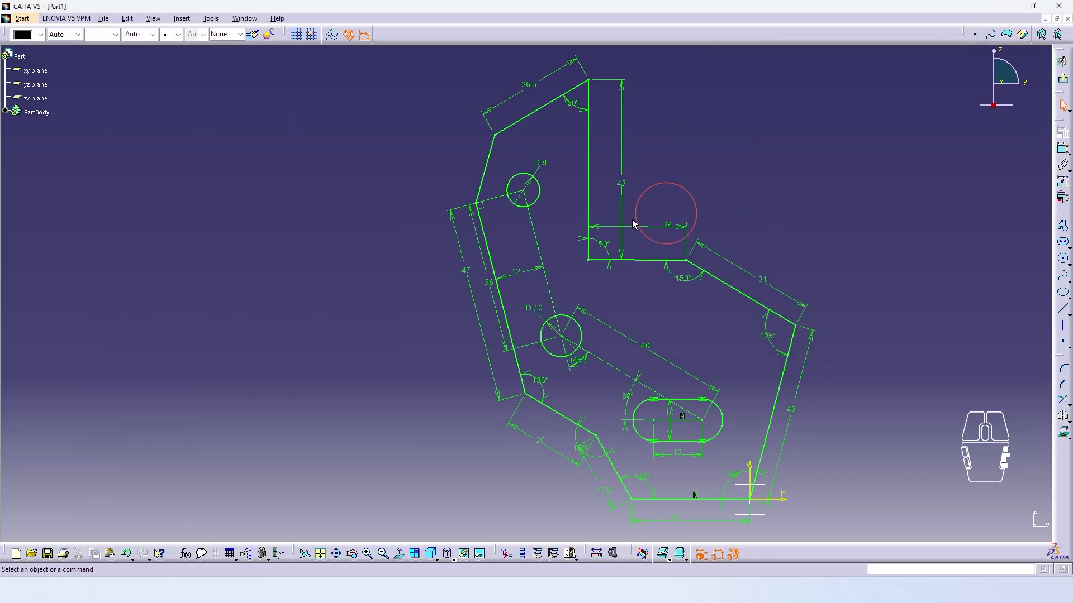